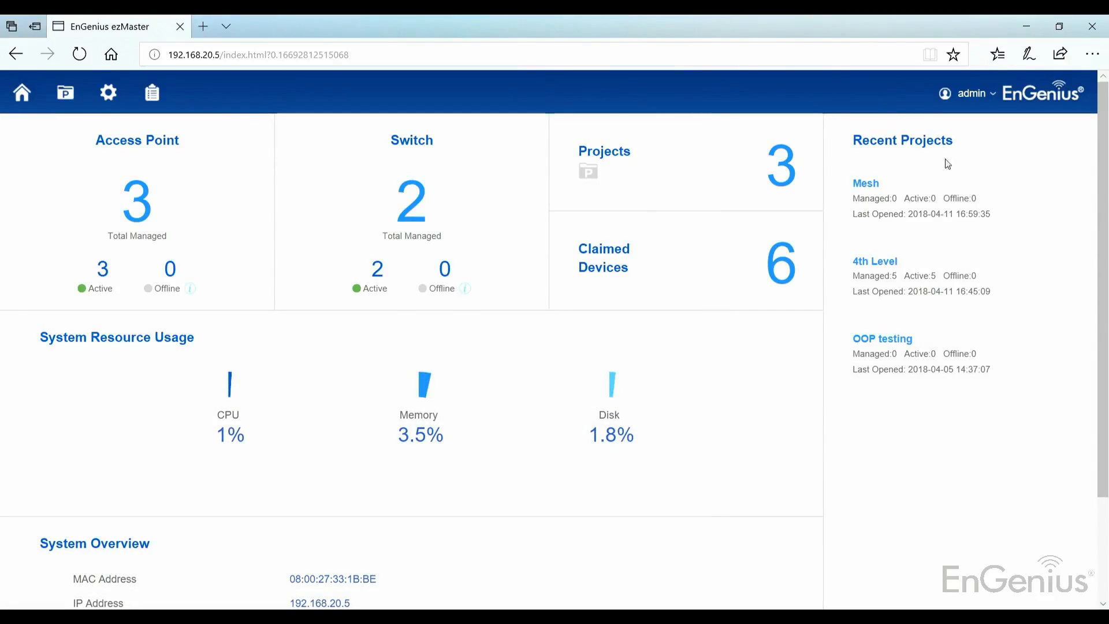
Check the ezMaster version in the System Overview, and open the Mesh project from the recent projects
{"action": "scroll", "coordinate": [945, 192], "scroll_direction": "down", "scroll_amount": 2}
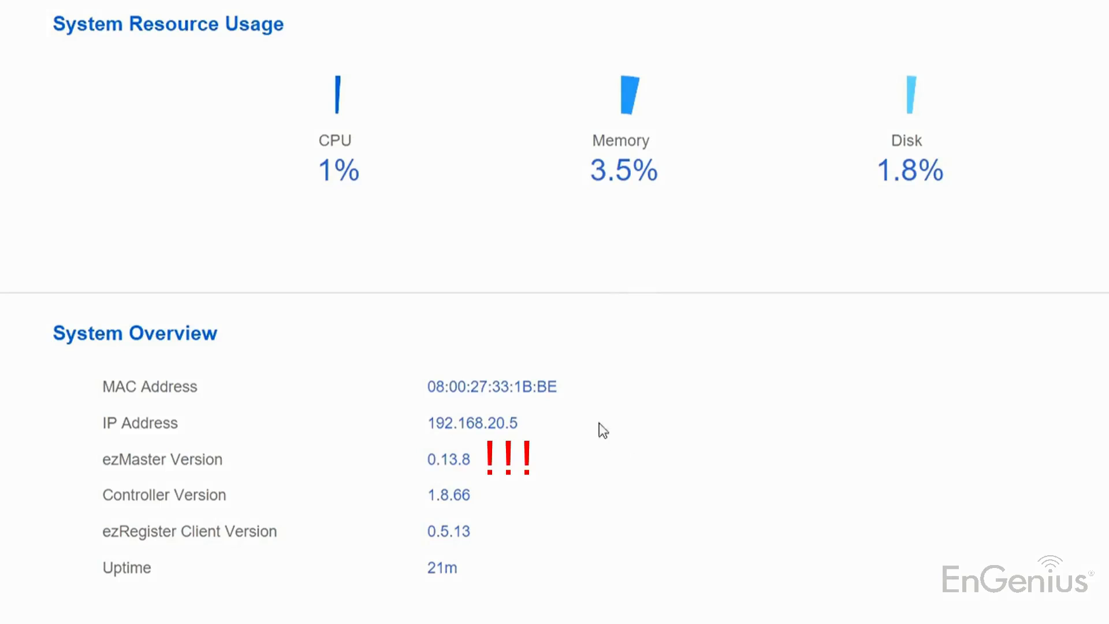
{"action": "scroll", "coordinate": [554, 436], "scroll_direction": "up", "scroll_amount": 2}
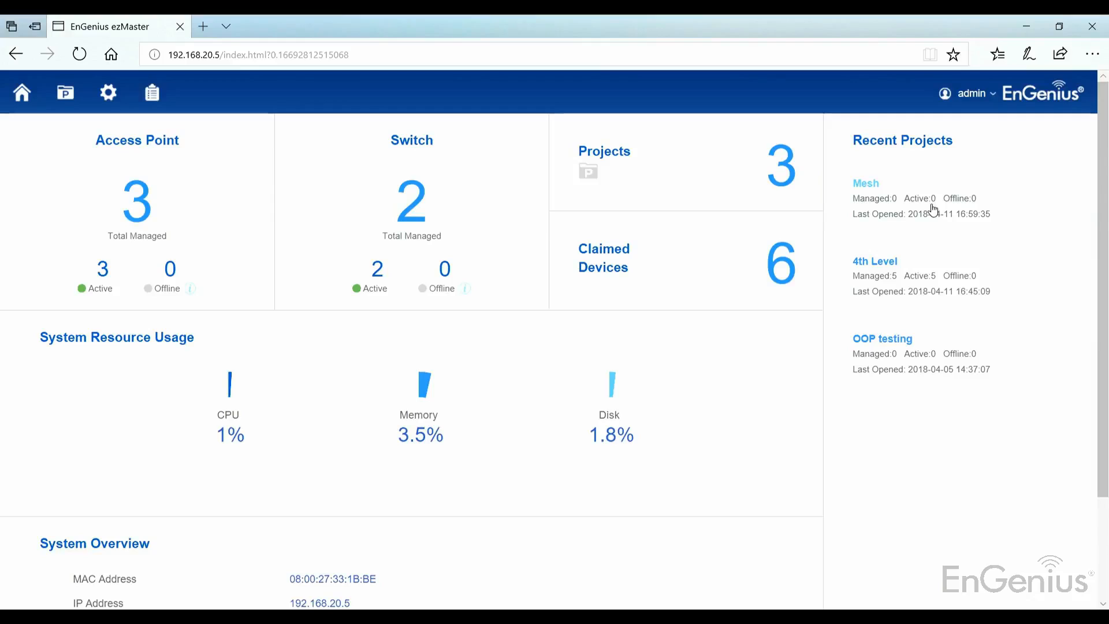
{"action": "left_click", "coordinate": [934, 209]}
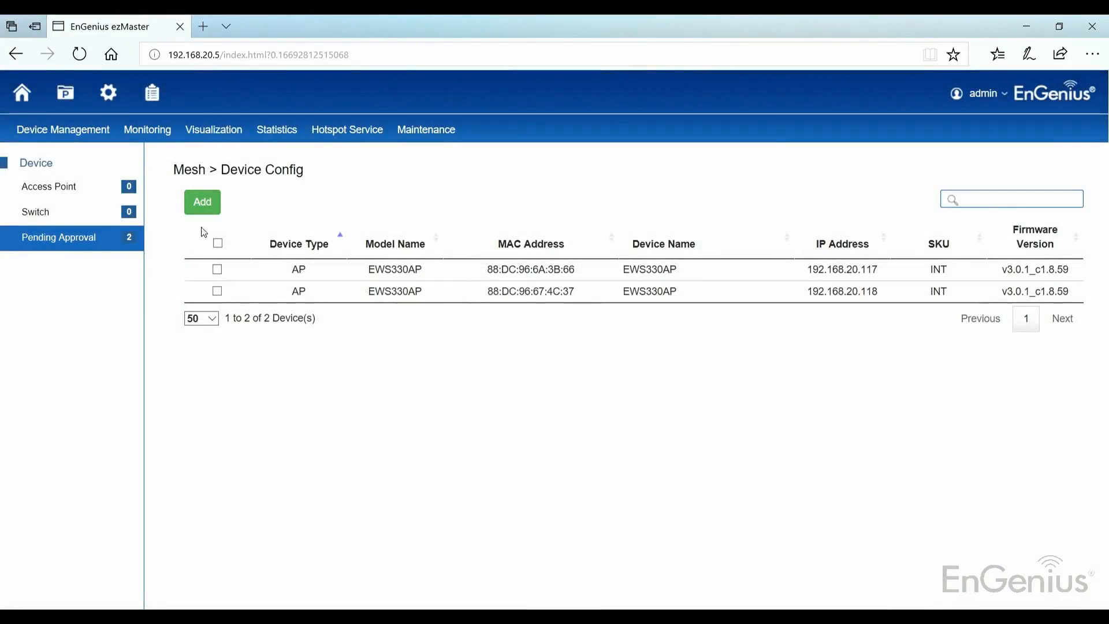
Add both EWS330AP access points pending approval to the Mesh project
{"action": "mouse_move", "coordinate": [89, 143]}
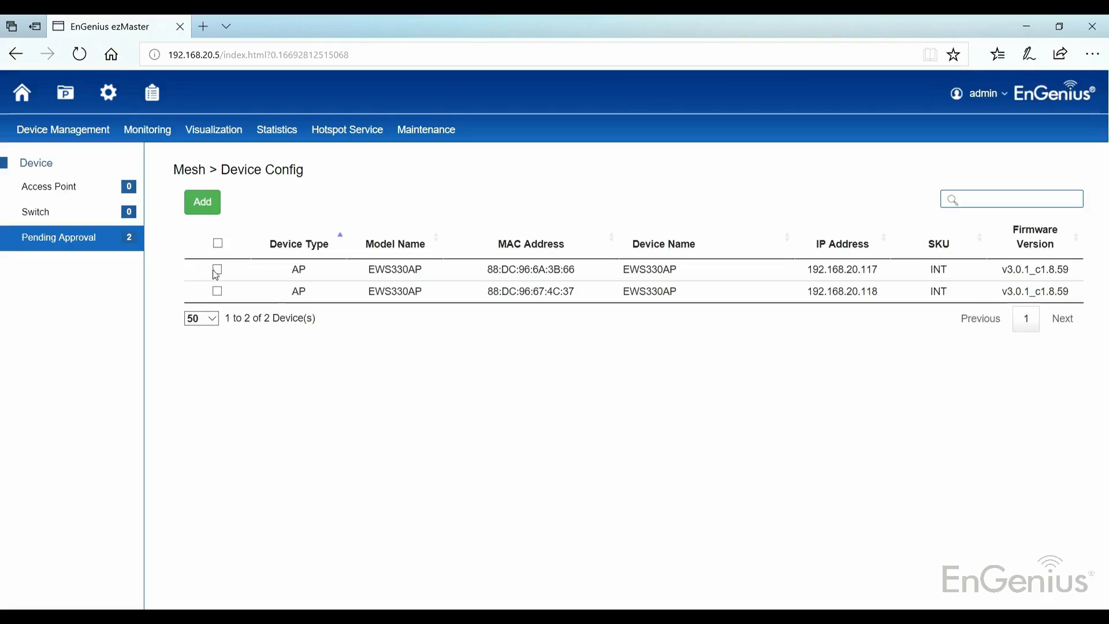
{"action": "left_click", "coordinate": [218, 243]}
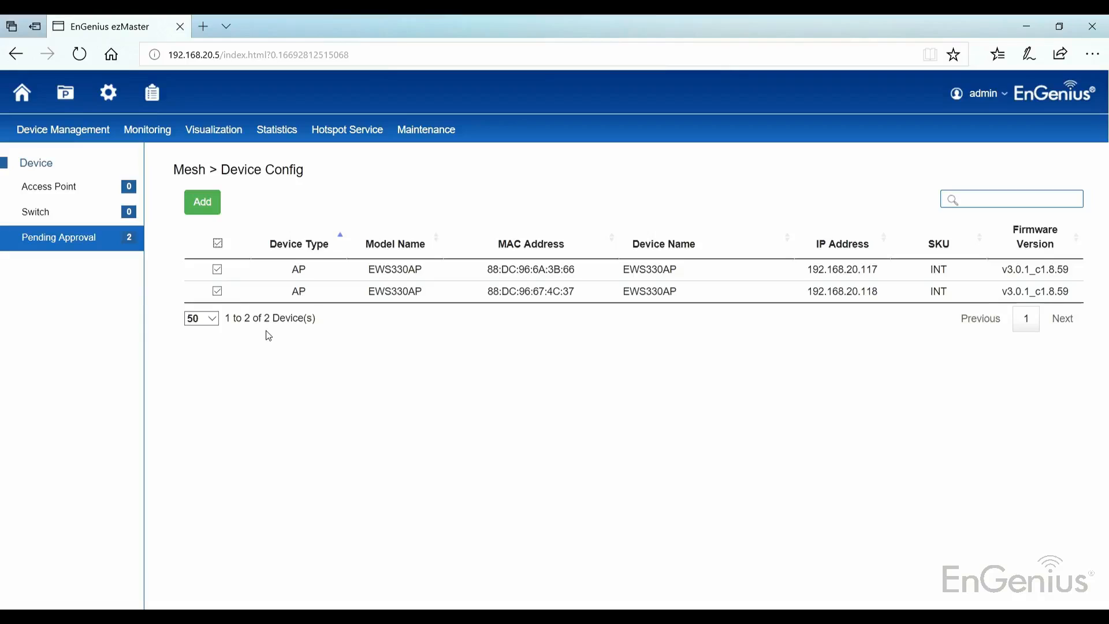
{"action": "left_click", "coordinate": [203, 202]}
{"action": "left_click", "coordinate": [701, 220]}
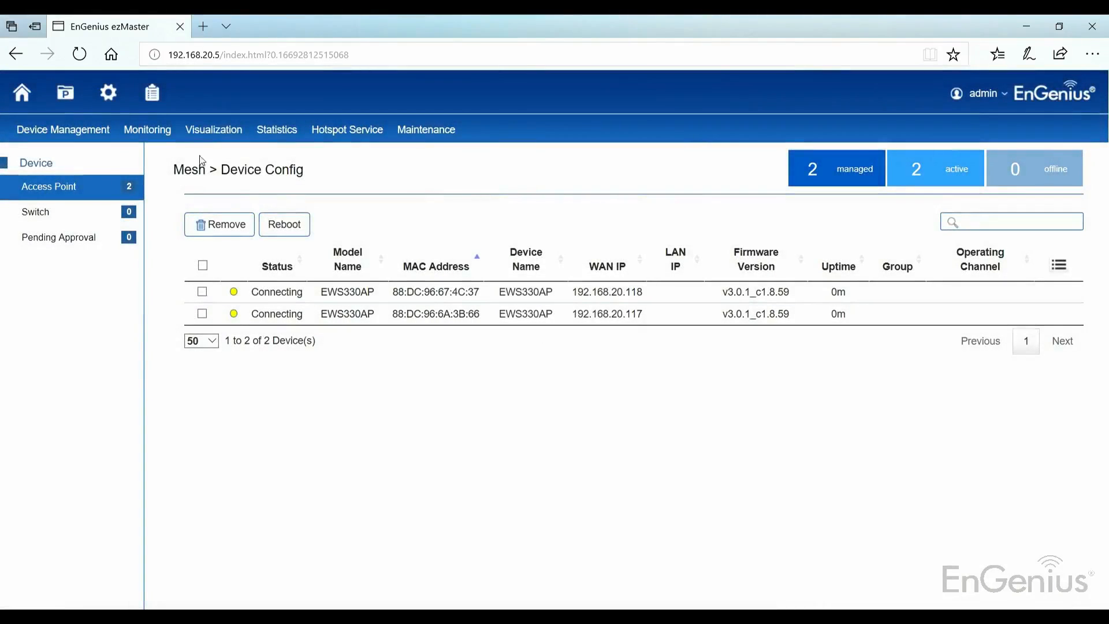
Start a new mesh profile for the project and name it Mesh
{"action": "mouse_move", "coordinate": [47, 128]}
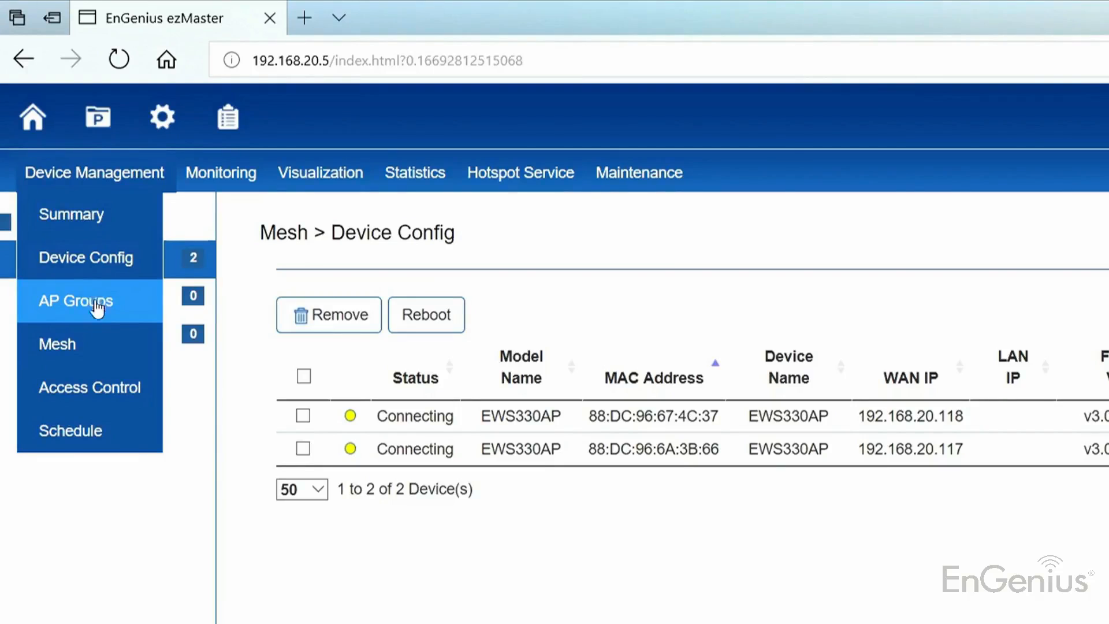
{"action": "left_click", "coordinate": [97, 340]}
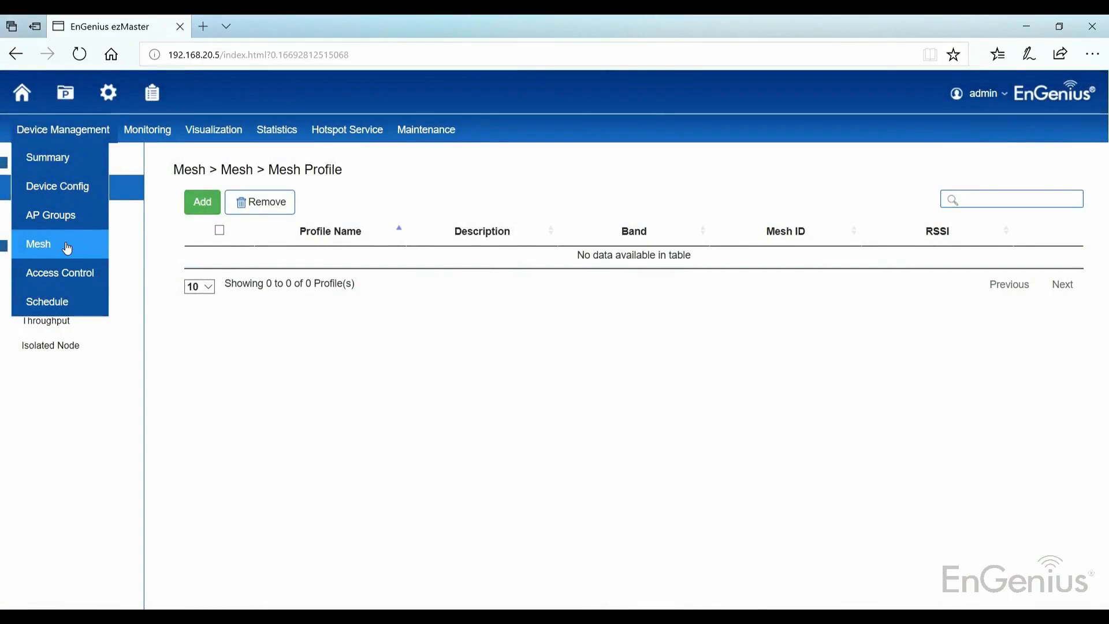
{"action": "left_click", "coordinate": [209, 203]}
{"action": "left_click", "coordinate": [365, 203]}
{"action": "type", "text": "Mesh"}
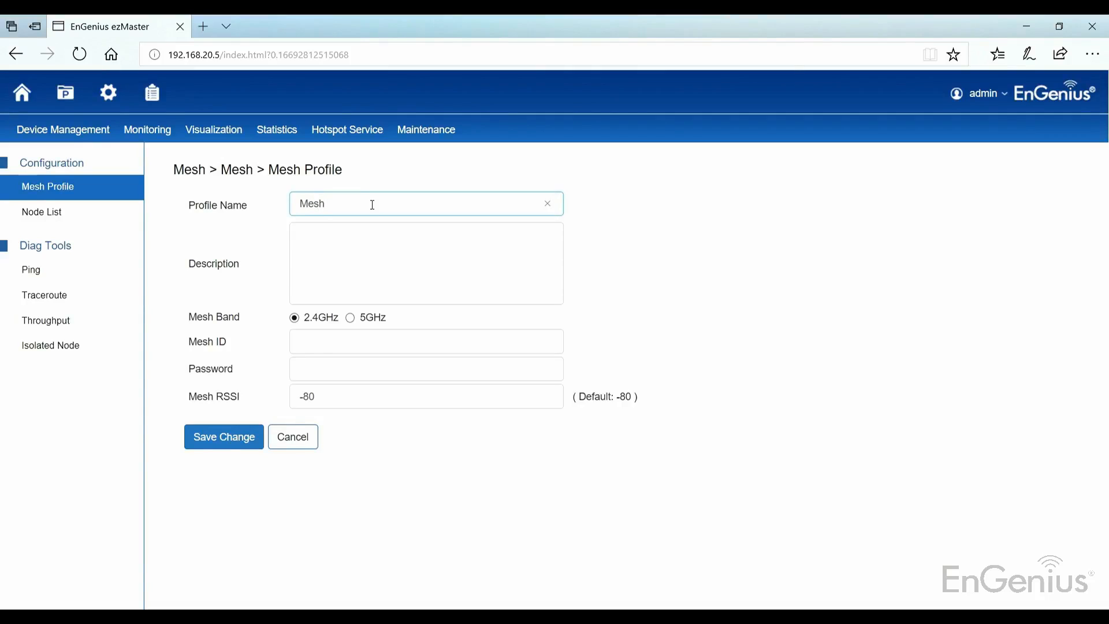
{"action": "key", "text": "Tab"}
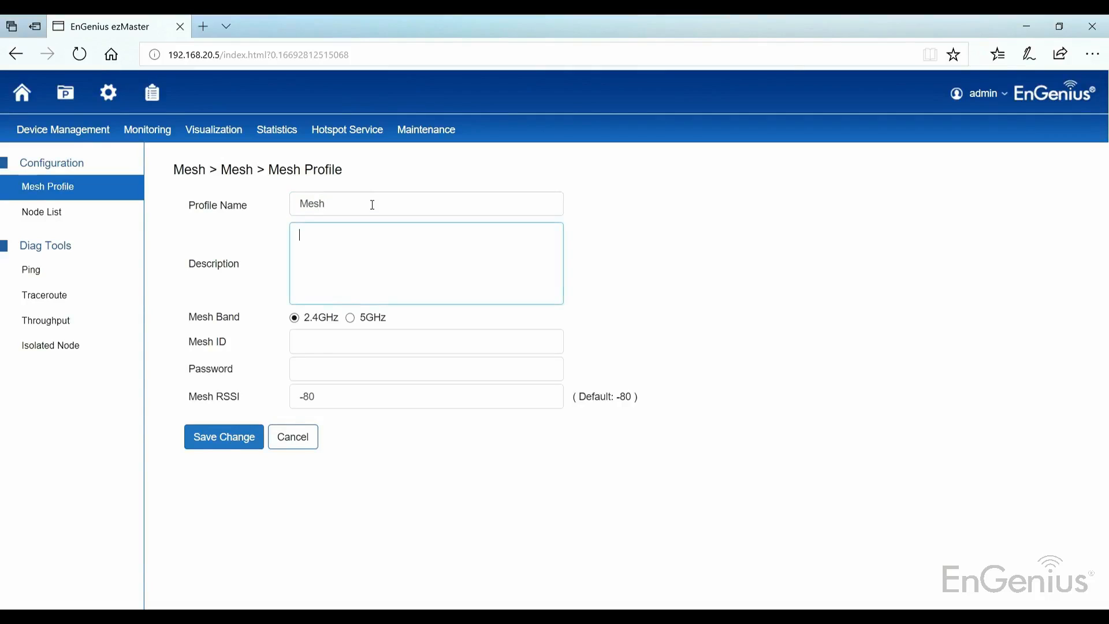
Set the profile's mesh band to 5GHz and its mesh ID to 10101010, and enter the mesh password
{"action": "left_click", "coordinate": [350, 318]}
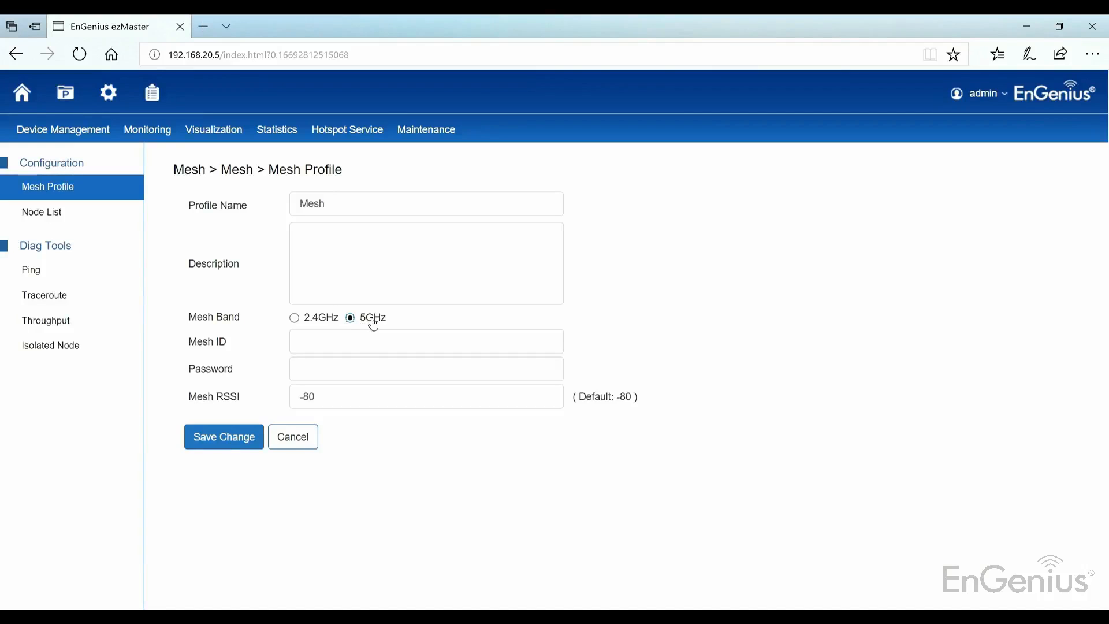
{"action": "left_click", "coordinate": [362, 340]}
{"action": "type", "text": "10101010"}
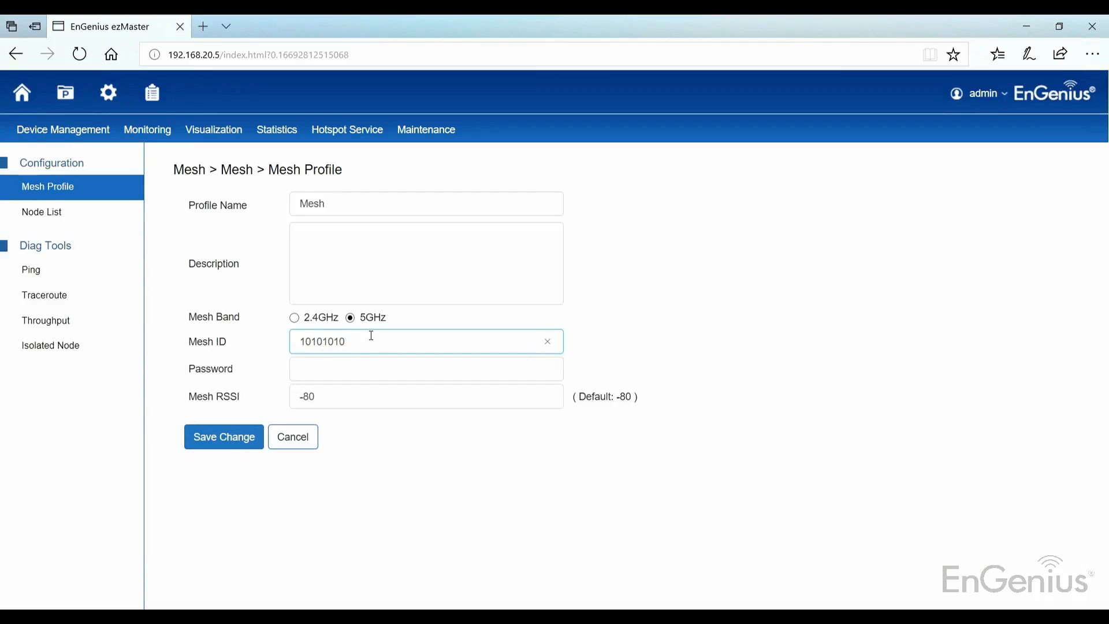
{"action": "left_click", "coordinate": [387, 373]}
{"action": "type", "text": "00000000"}
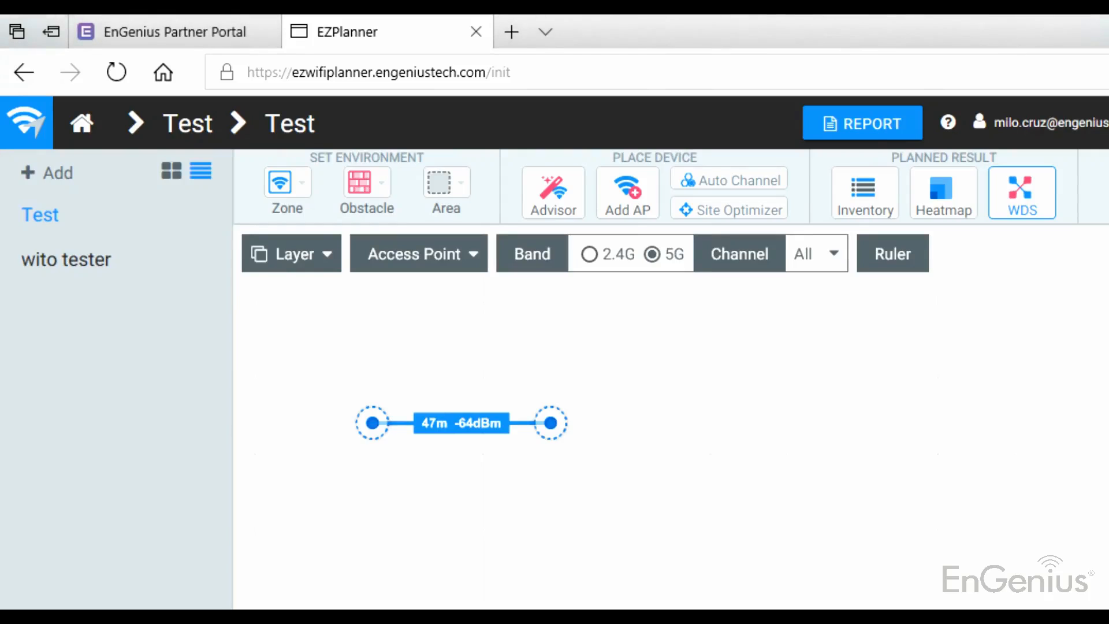
Switch to EZPlanner and move one access point away from the other until they are about 95 m apart
{"action": "left_click_drag", "start_coordinate": [552, 426], "coordinate": [733, 424]}
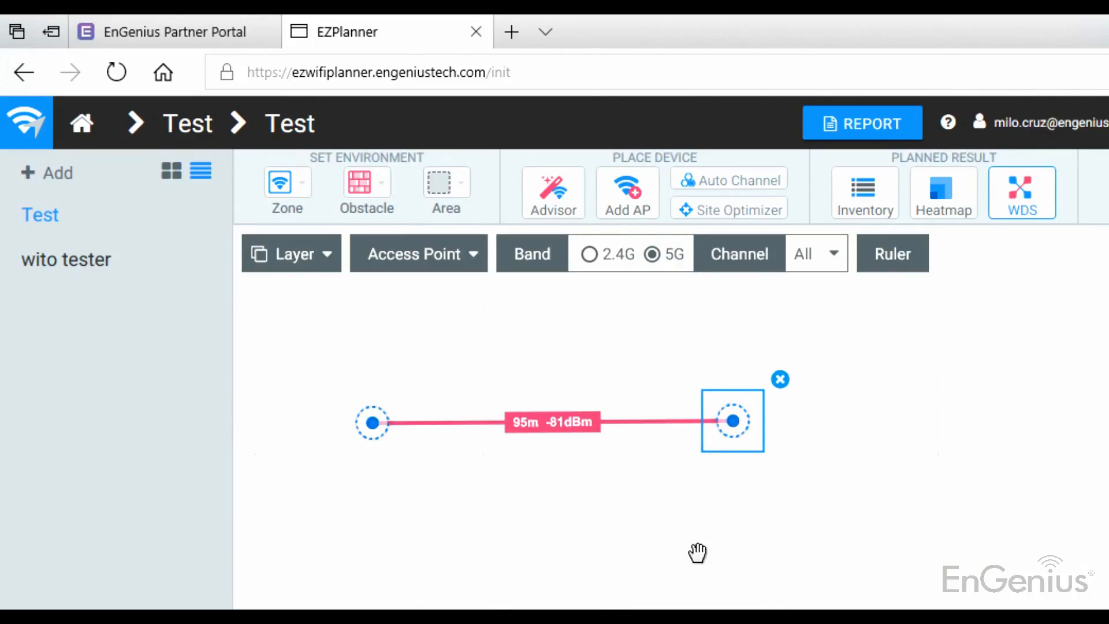
{"action": "left_click", "coordinate": [584, 414]}
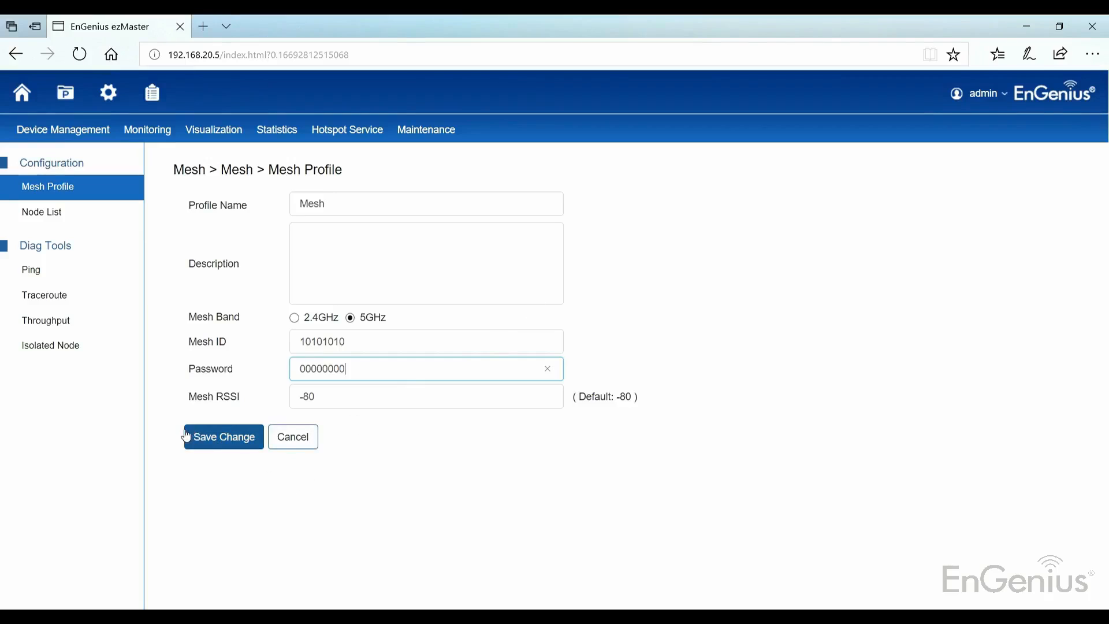
Save the mesh profile in ezMaster and start a new AP group named Mesh
{"action": "left_click", "coordinate": [205, 437]}
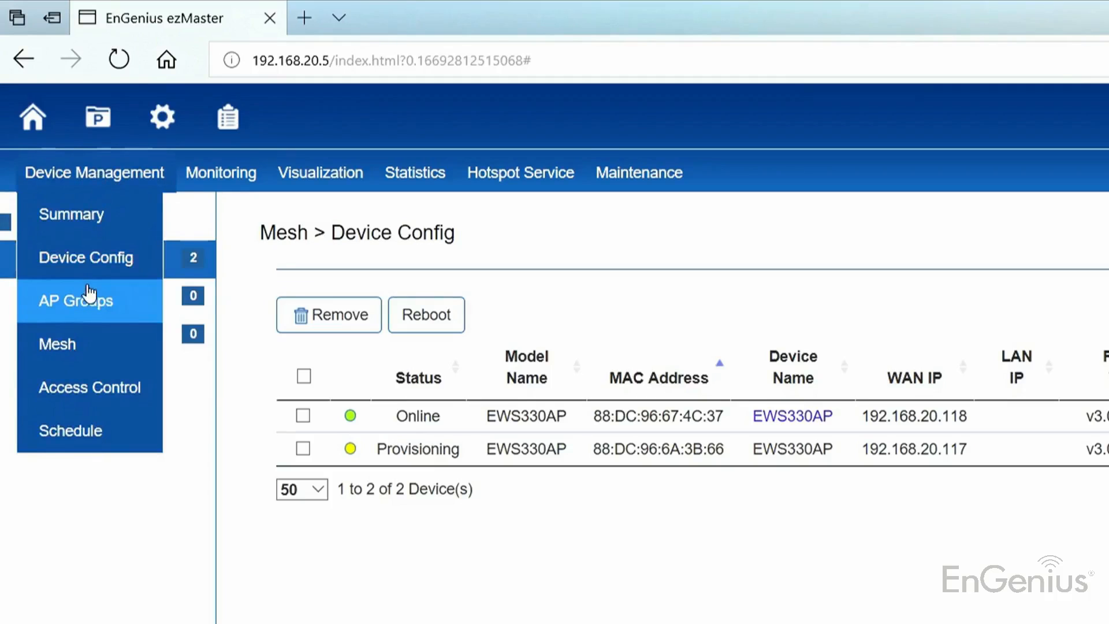
{"action": "left_click", "coordinate": [88, 294]}
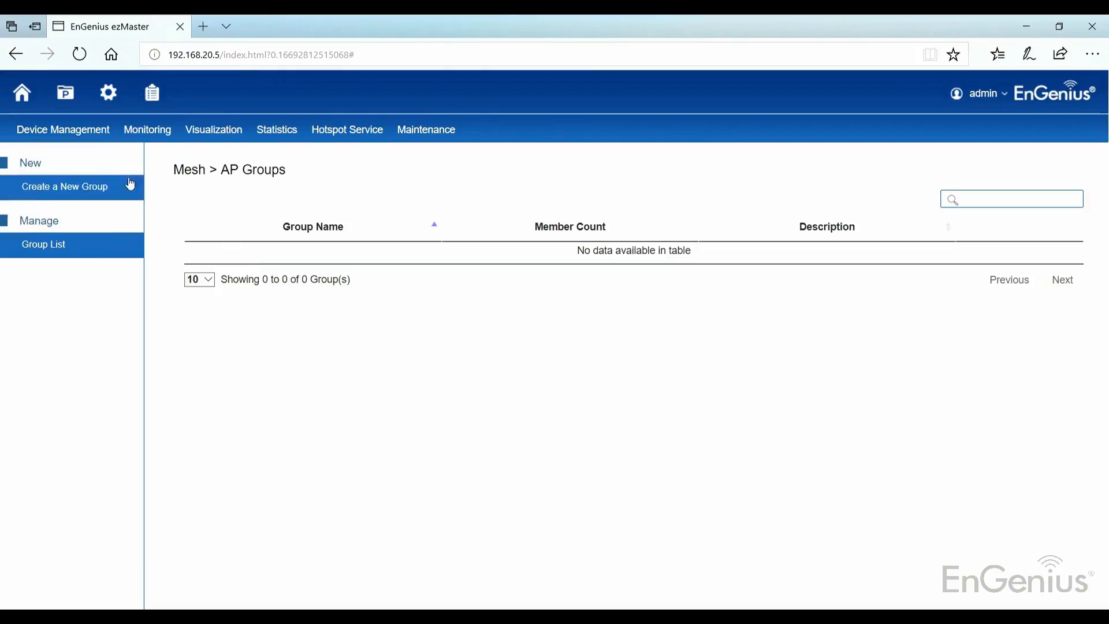
{"action": "left_click", "coordinate": [81, 186]}
{"action": "left_click", "coordinate": [276, 289]}
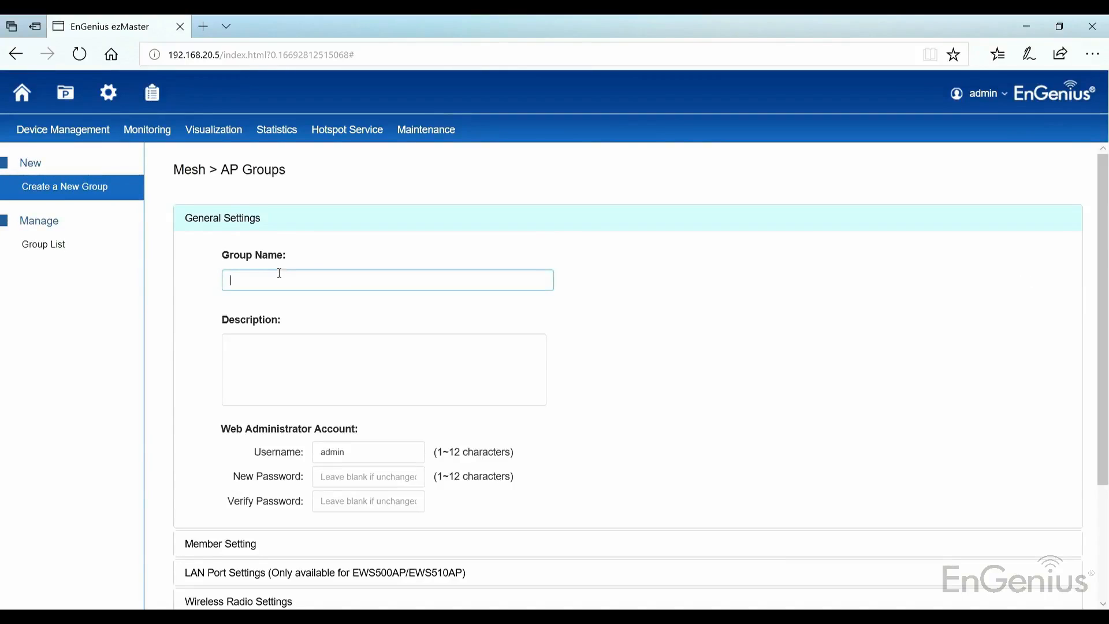
{"action": "type", "text": "Mesh"}
Set the country in the group's wireless radio settings to Singapore
{"action": "scroll", "coordinate": [287, 271], "scroll_direction": "down", "scroll_amount": 3}
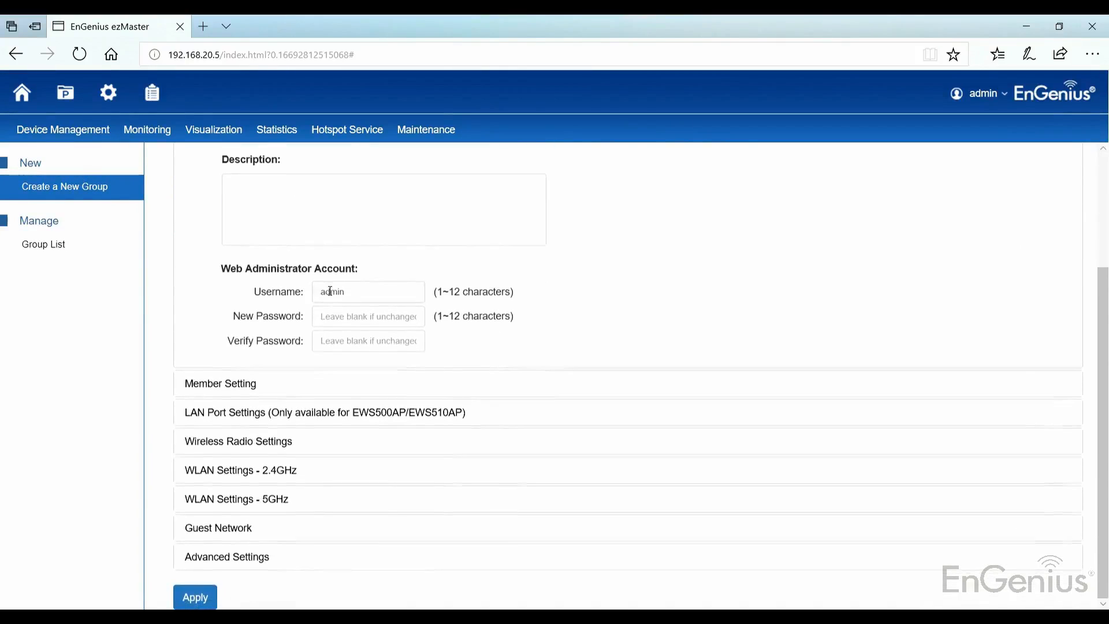
{"action": "left_click", "coordinate": [242, 443]}
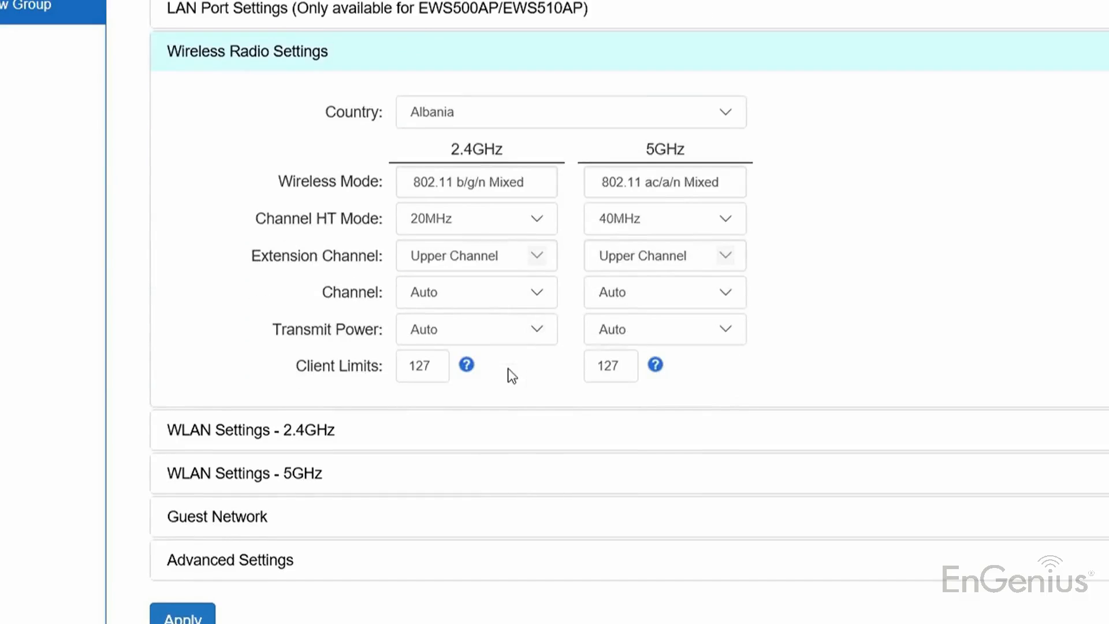
{"action": "left_click", "coordinate": [475, 478]}
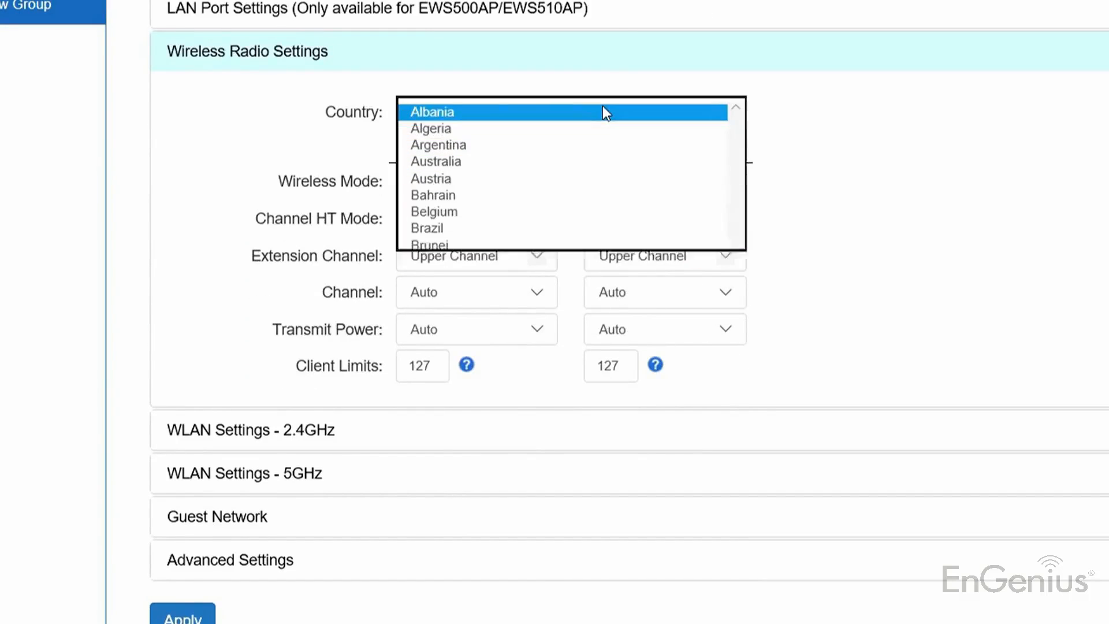
{"action": "key", "text": "s"}
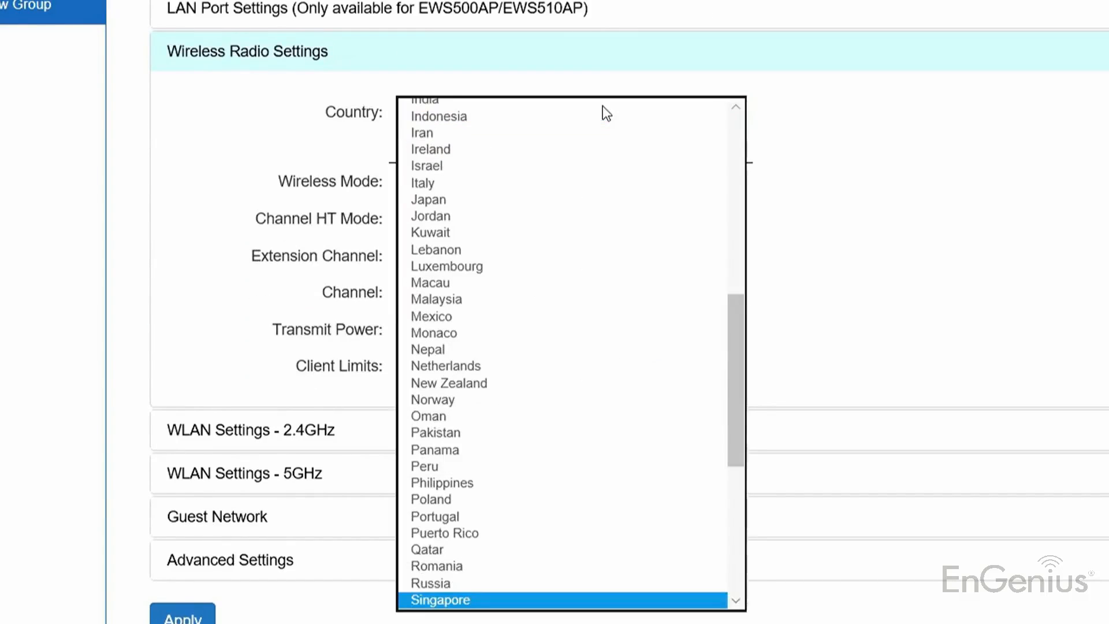
{"action": "key", "text": "Return"}
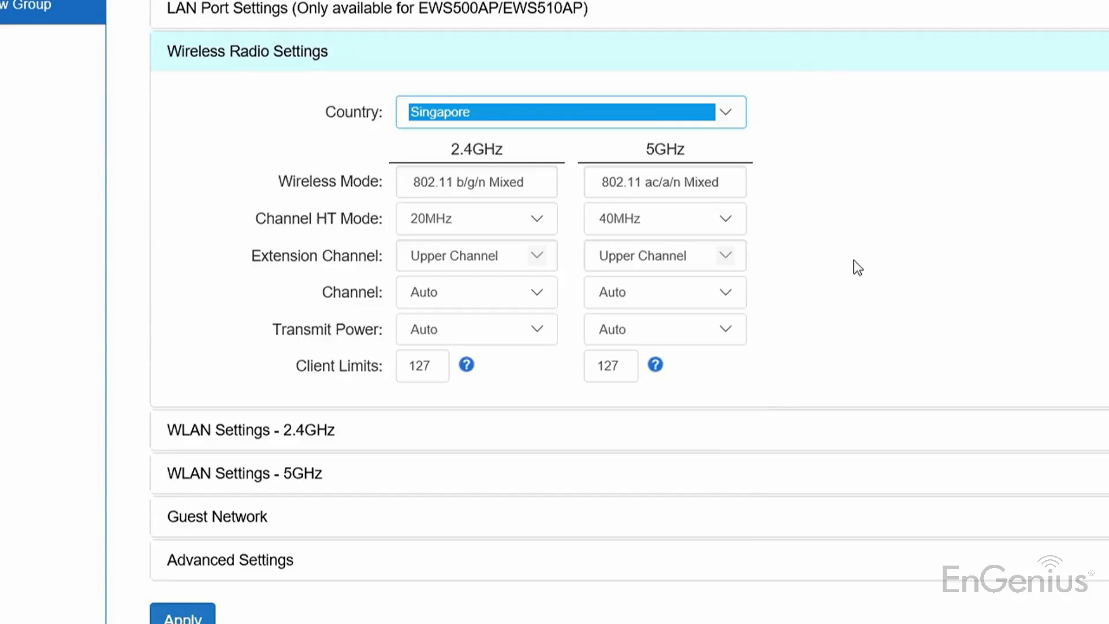
Set the 5GHz radio's channel HT mode to 80MHz (AC Only) and its channel to Ch161 - 5.805GHz
{"action": "left_click", "coordinate": [700, 223]}
{"action": "left_click", "coordinate": [705, 200]}
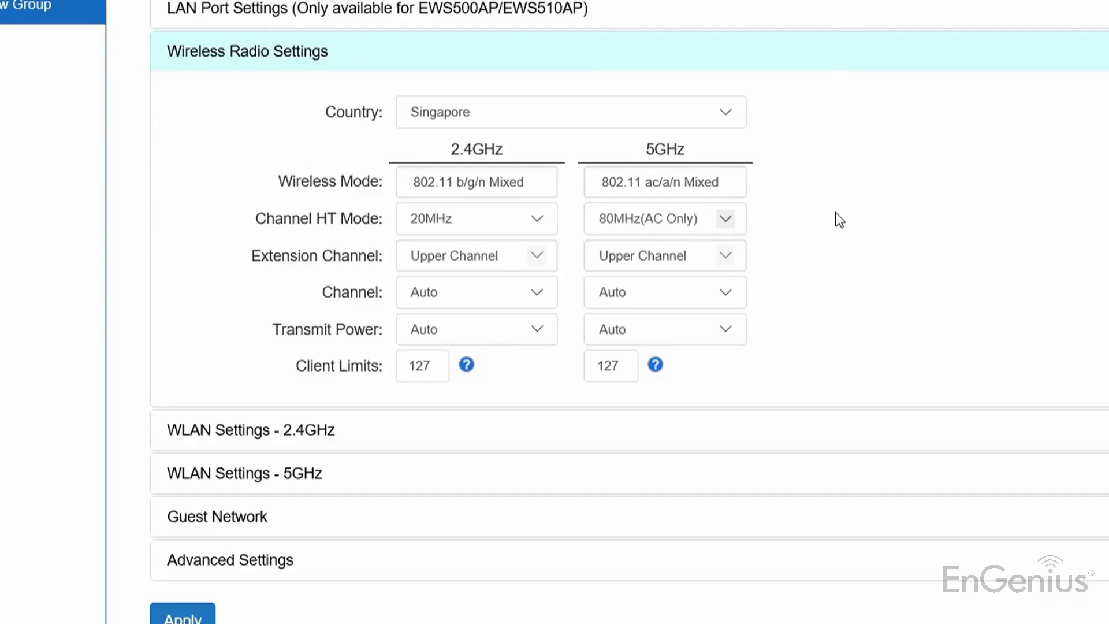
{"action": "left_click", "coordinate": [640, 299]}
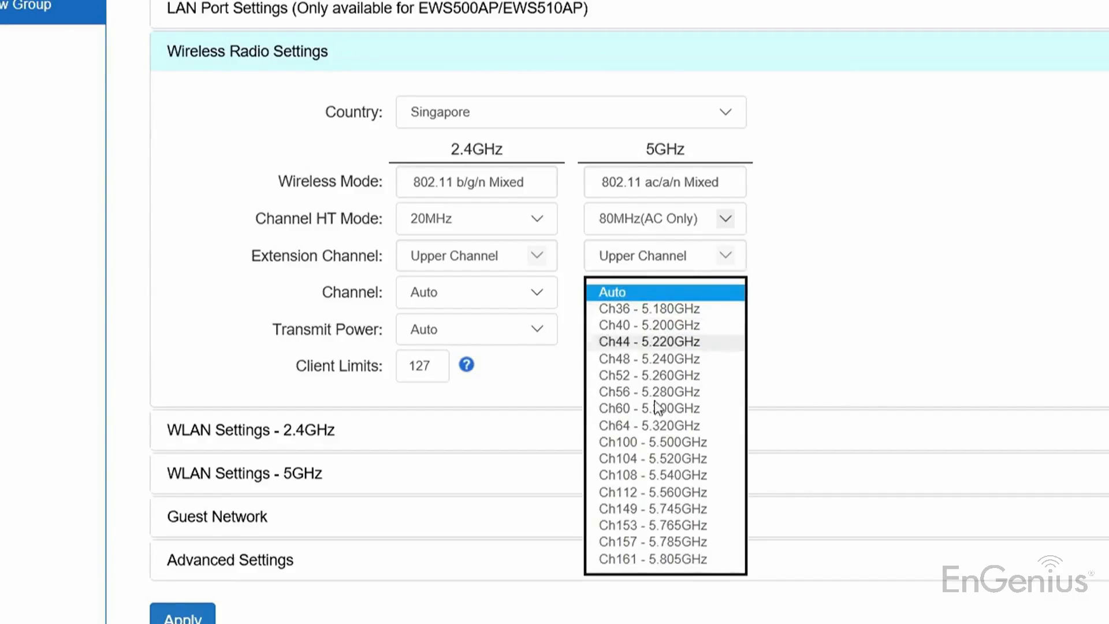
{"action": "left_click", "coordinate": [663, 558]}
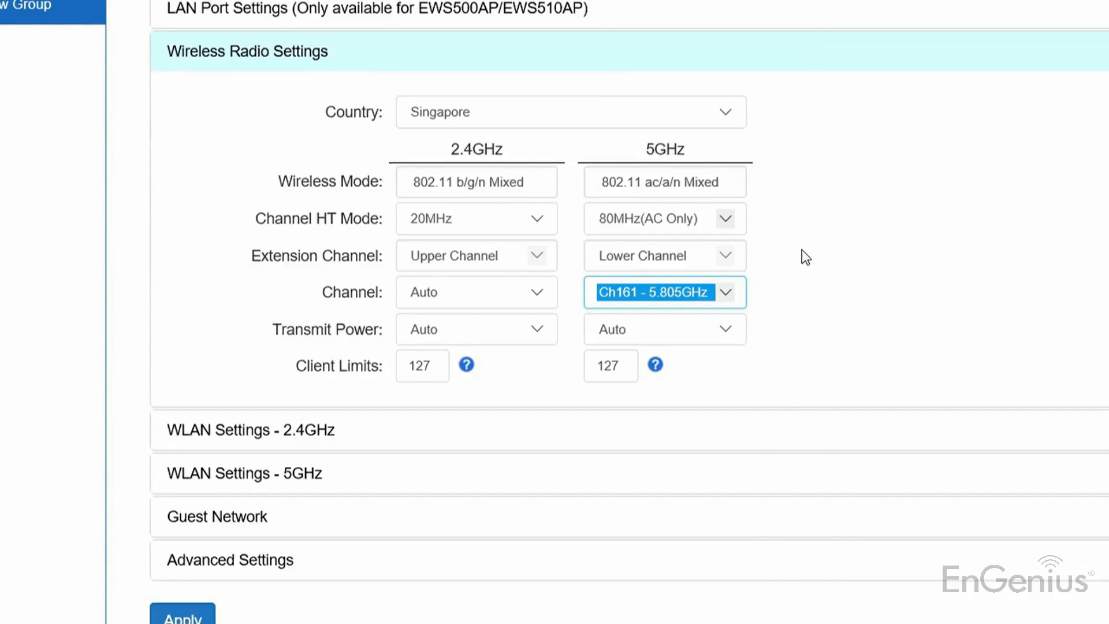
Set the transmit power of both the 5GHz and 2.4GHz radios to Lowest
{"action": "left_click", "coordinate": [688, 327]}
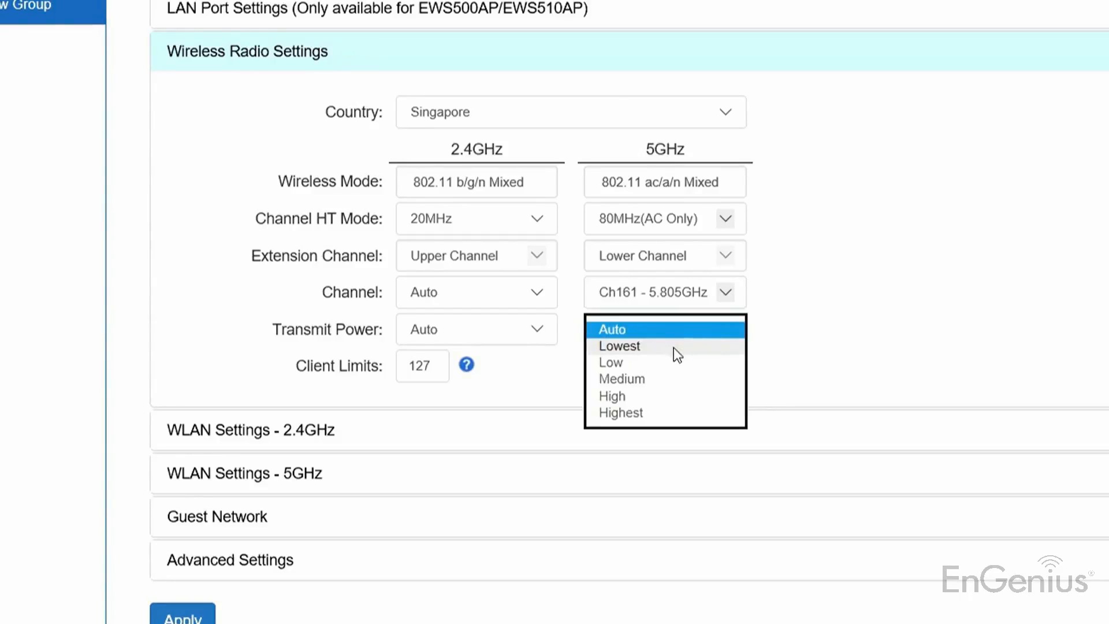
{"action": "left_click", "coordinate": [674, 346]}
{"action": "left_click", "coordinate": [493, 331]}
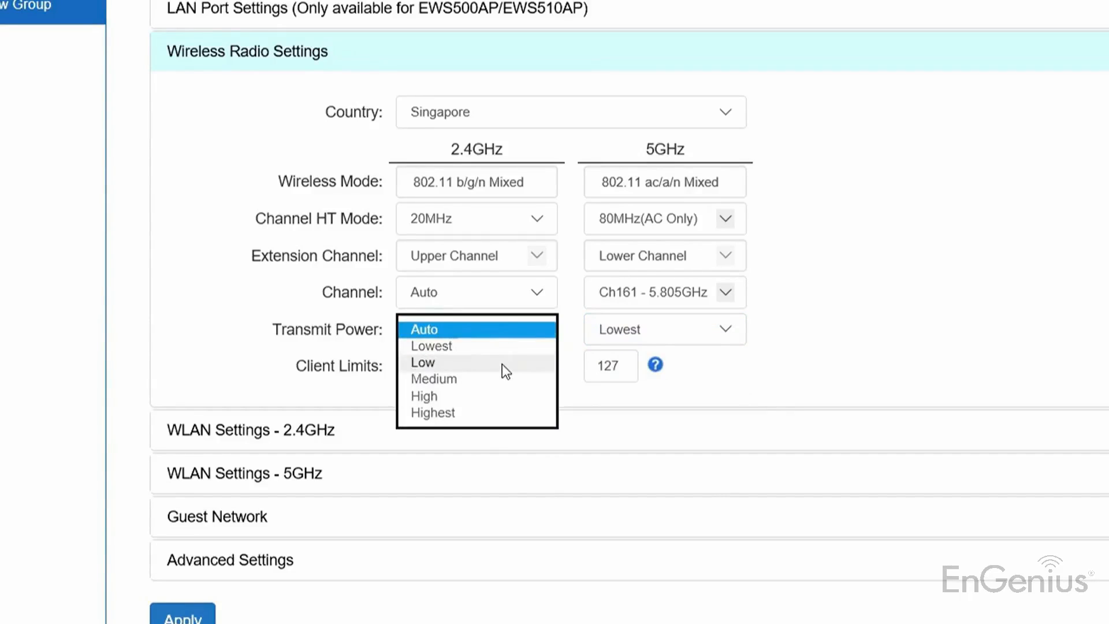
{"action": "left_click", "coordinate": [498, 347]}
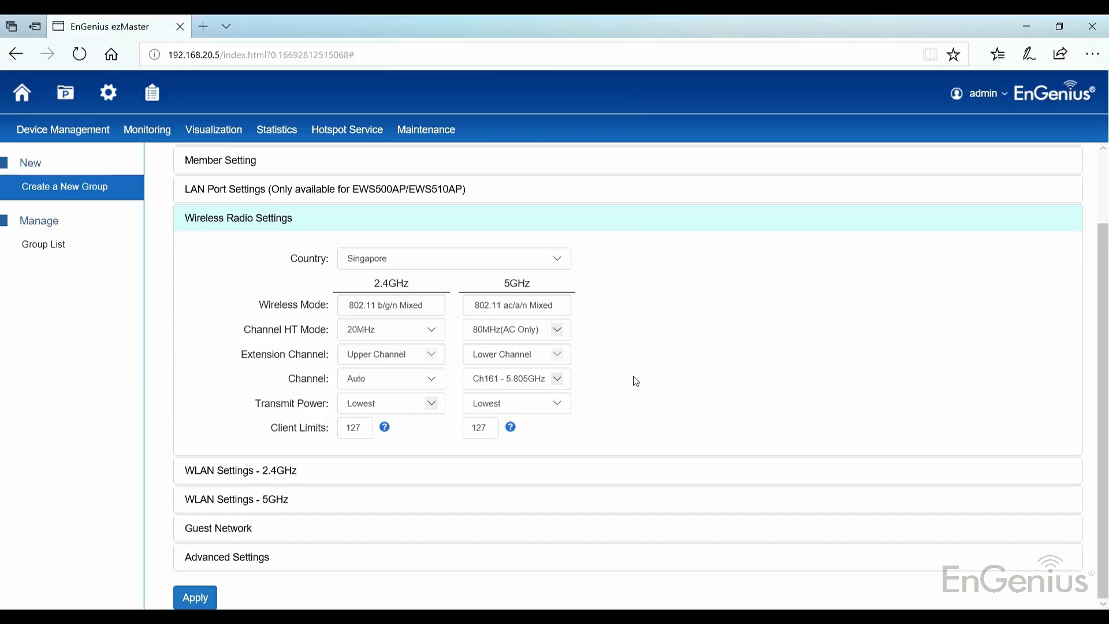
Disable SSID_1-2.4GHz in the group's 2.4GHz WLAN settings and save its configuration
{"action": "left_click", "coordinate": [330, 434]}
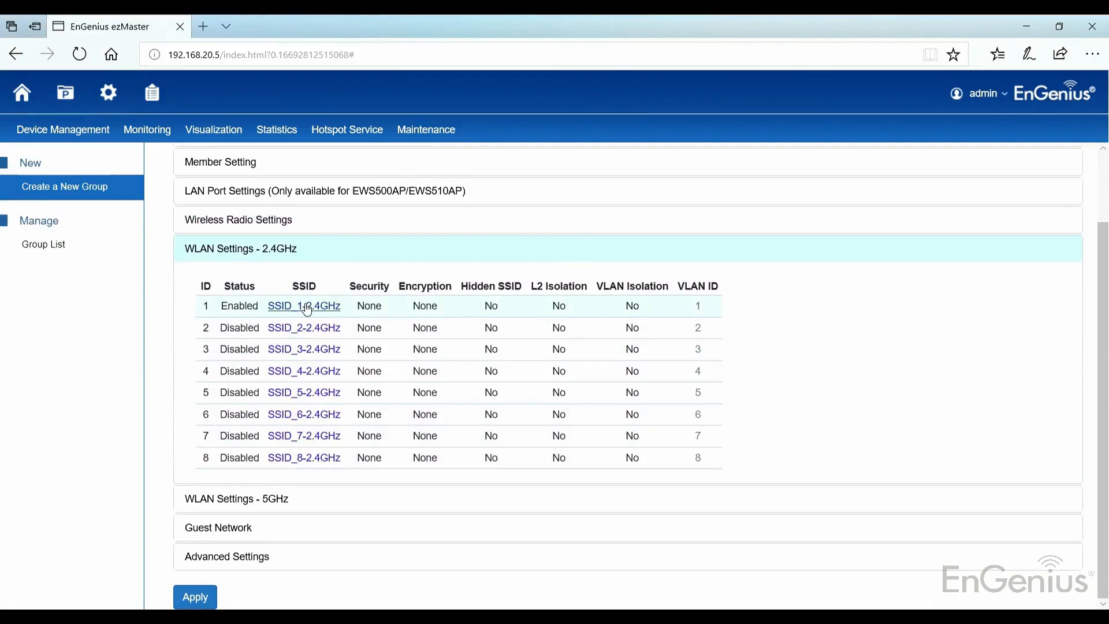
{"action": "left_click", "coordinate": [309, 307]}
{"action": "left_click", "coordinate": [466, 194]}
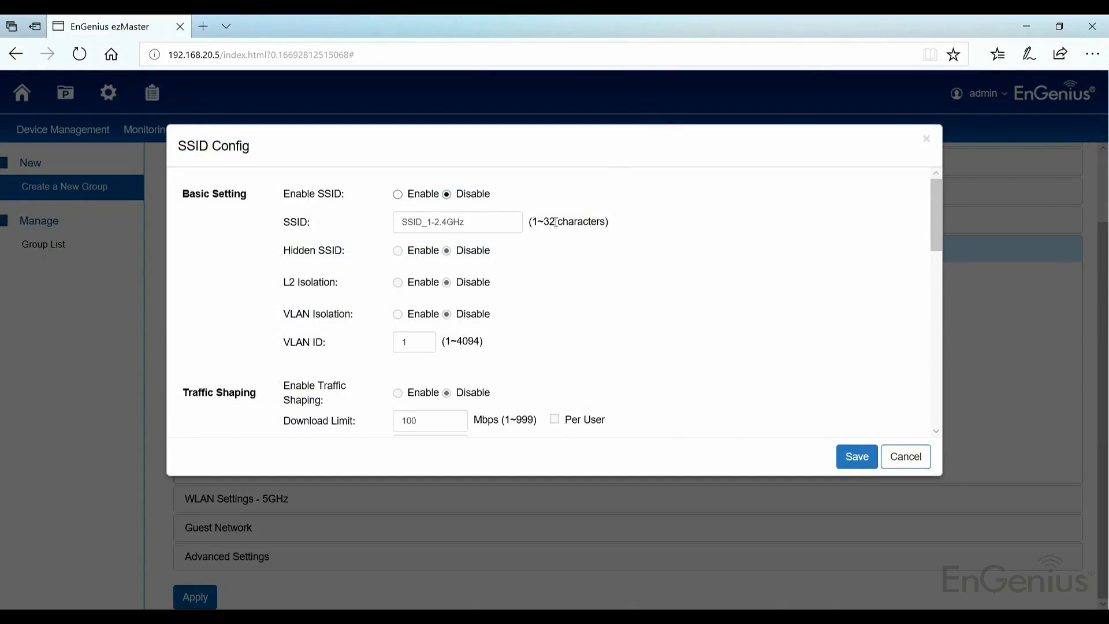
{"action": "left_click", "coordinate": [843, 456]}
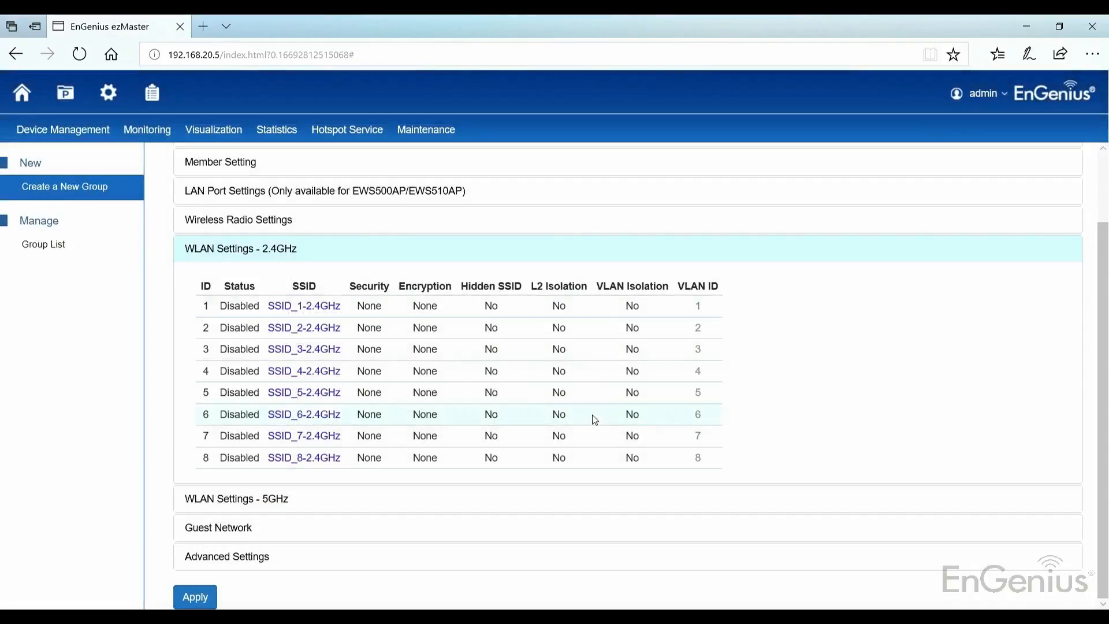
Rename the first SSID in the 5GHz WLAN settings to Test
{"action": "left_click", "coordinate": [259, 499]}
{"action": "left_click", "coordinate": [309, 335]}
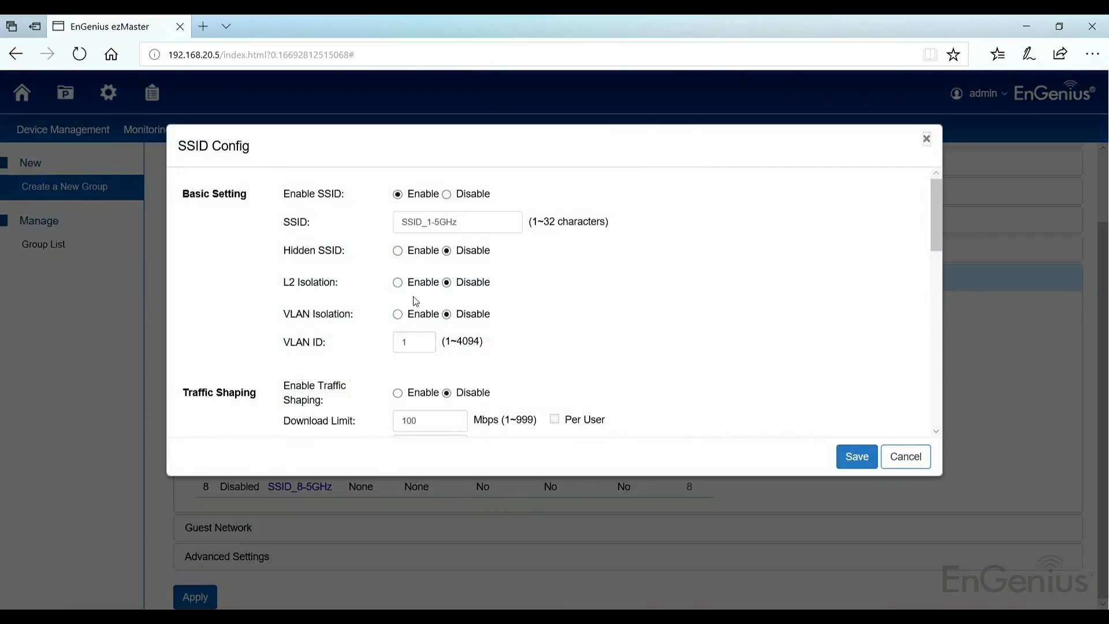
{"action": "triple_click", "coordinate": [488, 222]}
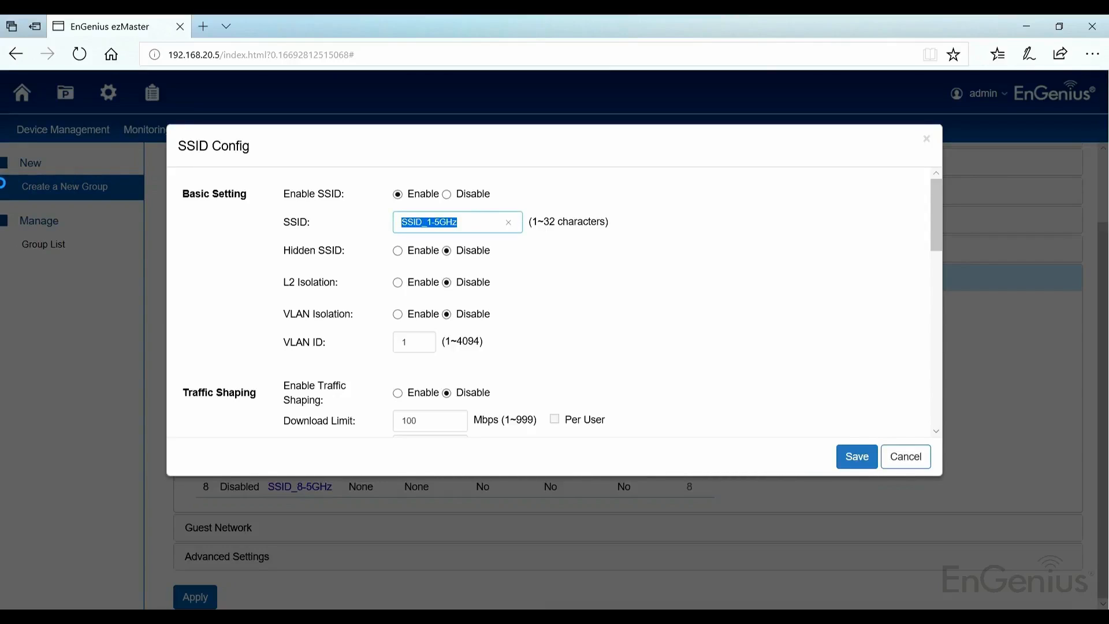
{"action": "type", "text": "Test"}
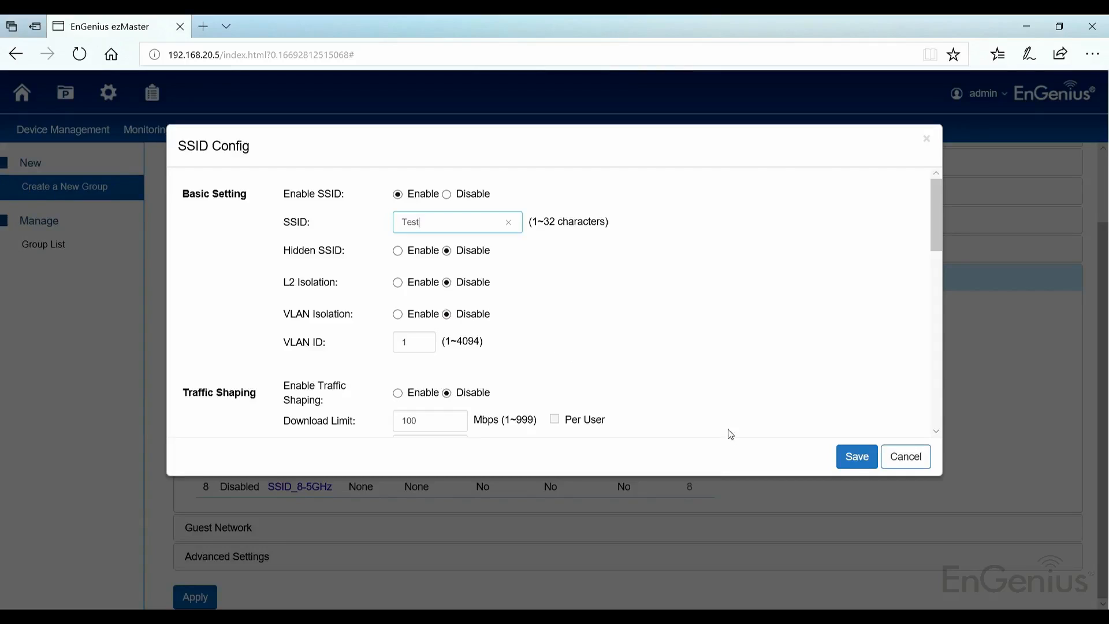
Set the Test SSID's security to WPA-PSK / WPA2-PSK, enter the WPA passphrase, and save the SSID configuration
{"action": "scroll", "coordinate": [575, 328], "scroll_direction": "down", "scroll_amount": 15}
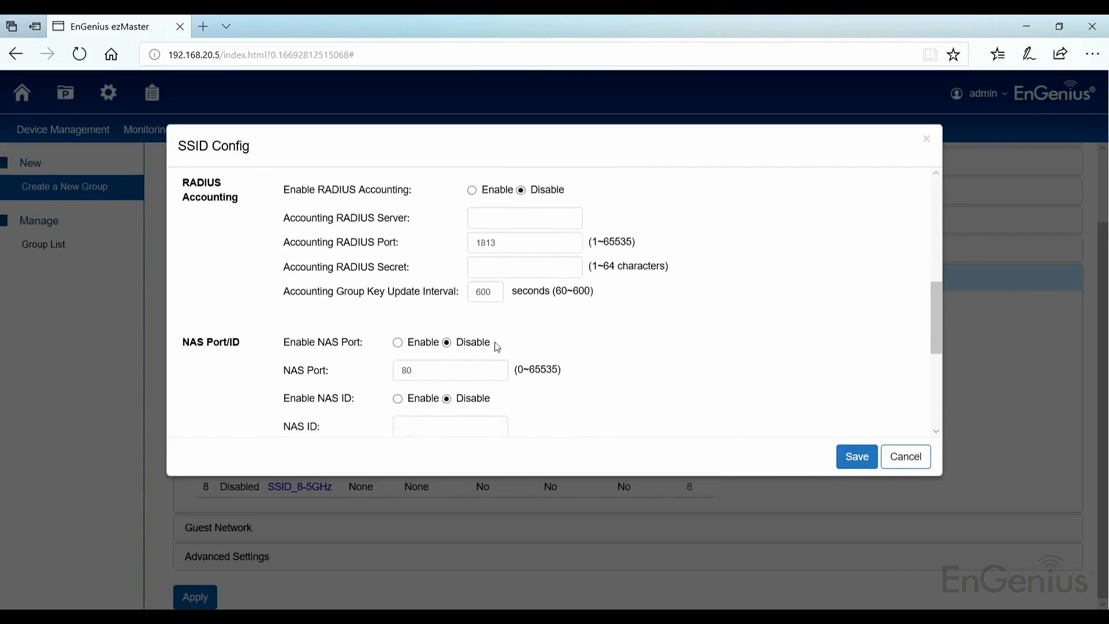
{"action": "scroll", "coordinate": [371, 366], "scroll_direction": "down", "scroll_amount": 3}
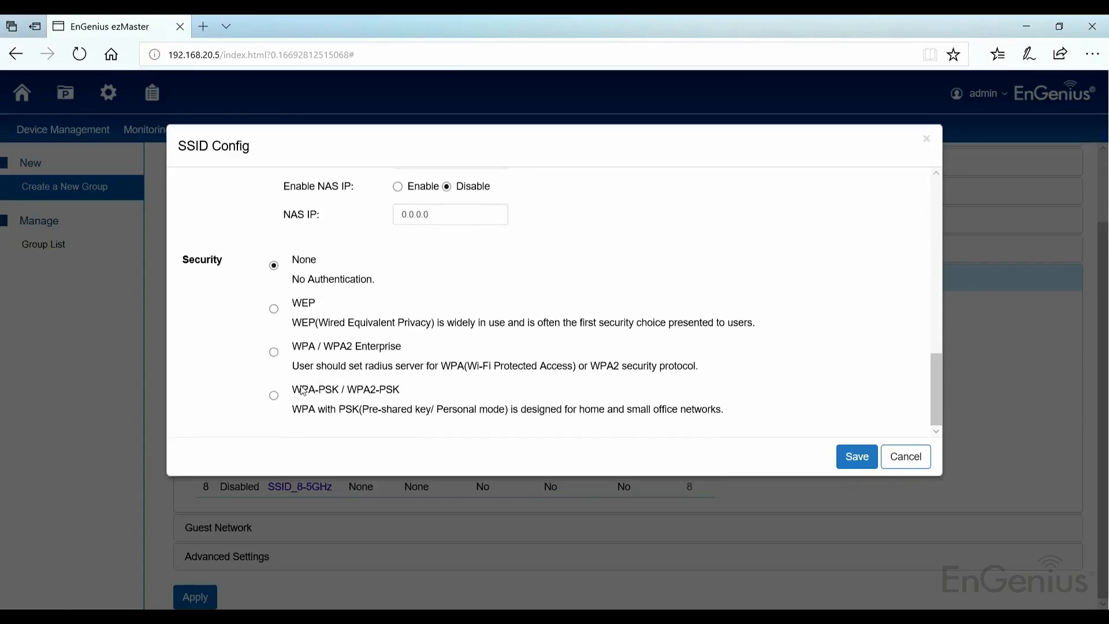
{"action": "left_click", "coordinate": [272, 398]}
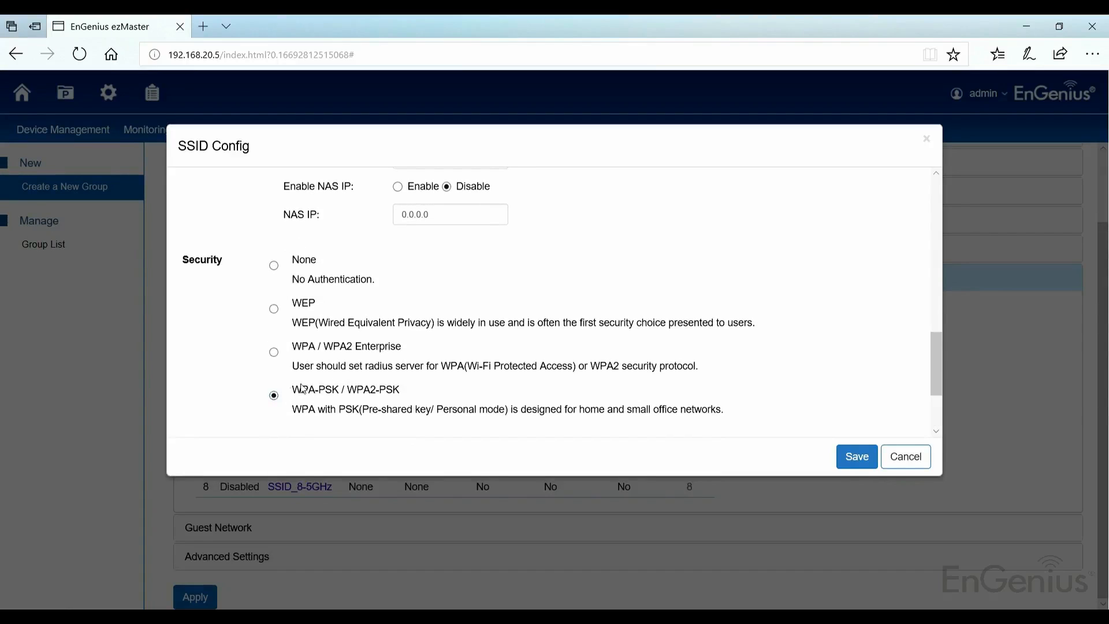
{"action": "scroll", "coordinate": [626, 396], "scroll_direction": "down", "scroll_amount": 2}
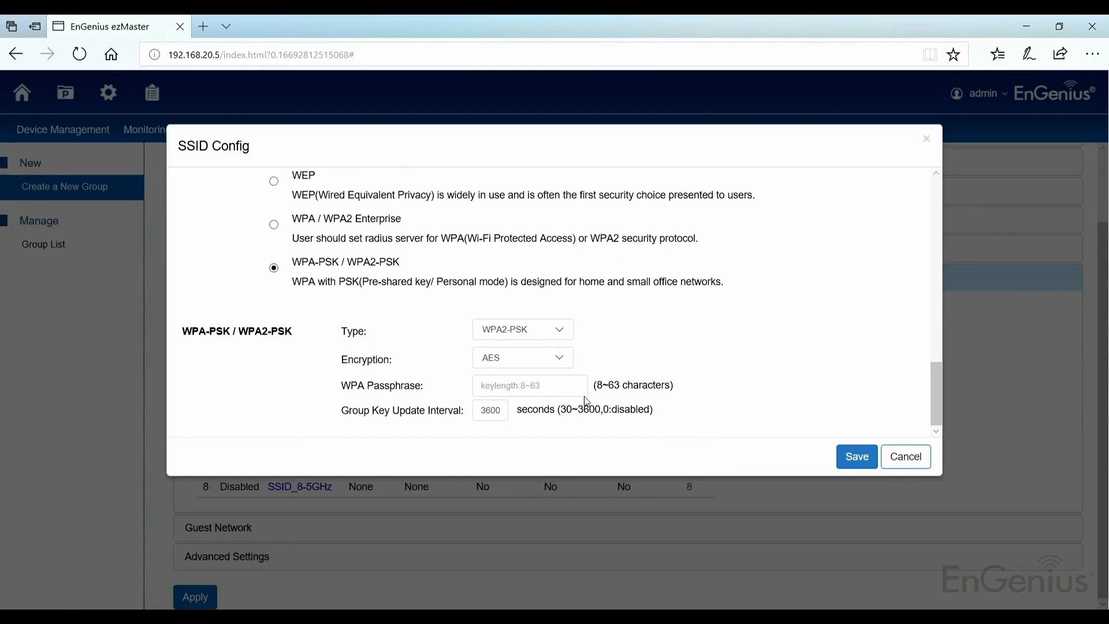
{"action": "left_click", "coordinate": [515, 383]}
{"action": "type", "text": "0000"}
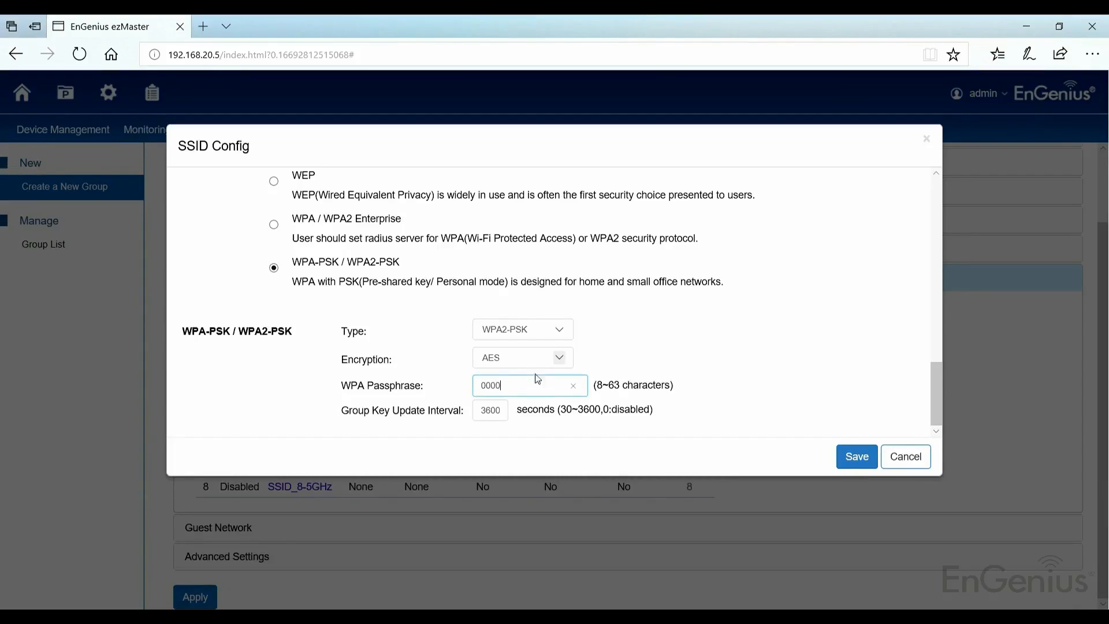
{"action": "type", "text": "0000"}
{"action": "left_click", "coordinate": [856, 460]}
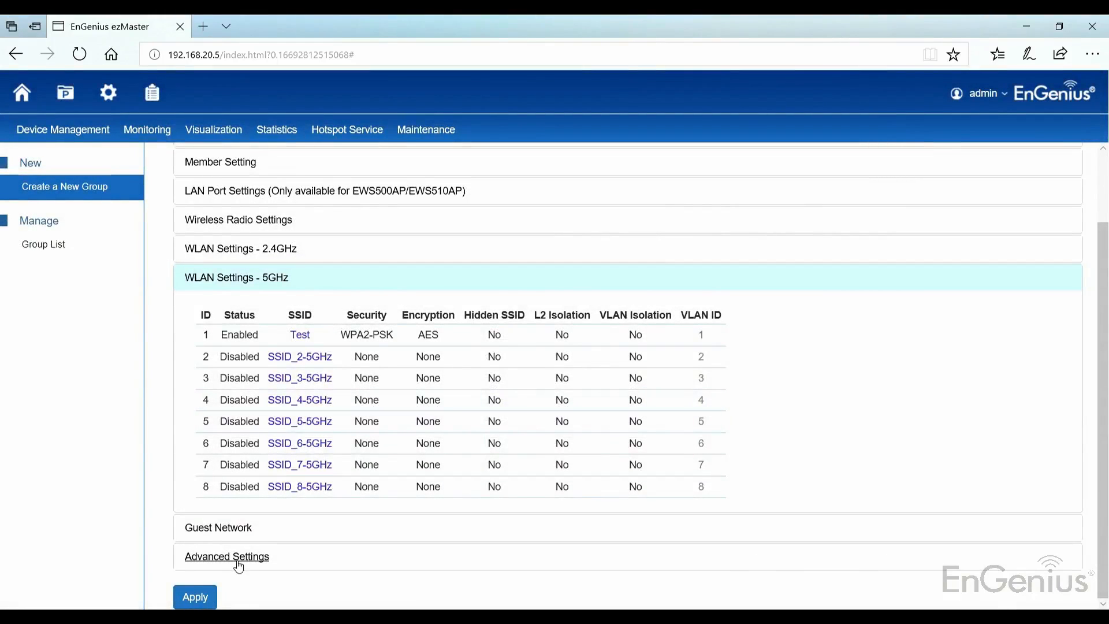
Enable the mesh settings in the group's advanced settings and assign the Mesh profile
{"action": "left_click", "coordinate": [251, 530]}
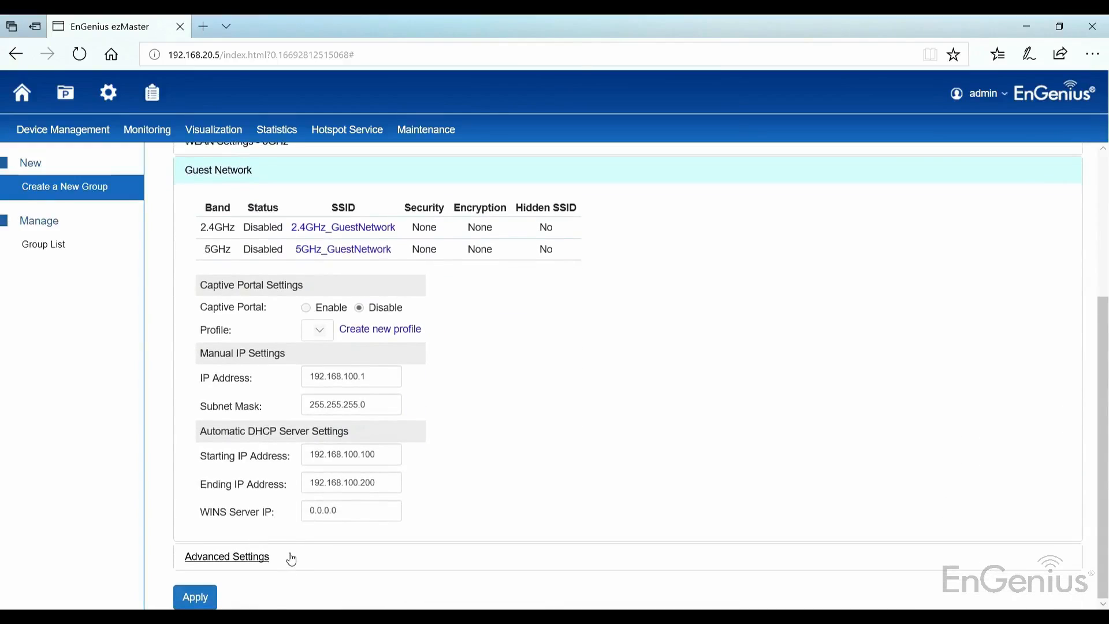
{"action": "left_click", "coordinate": [287, 557]}
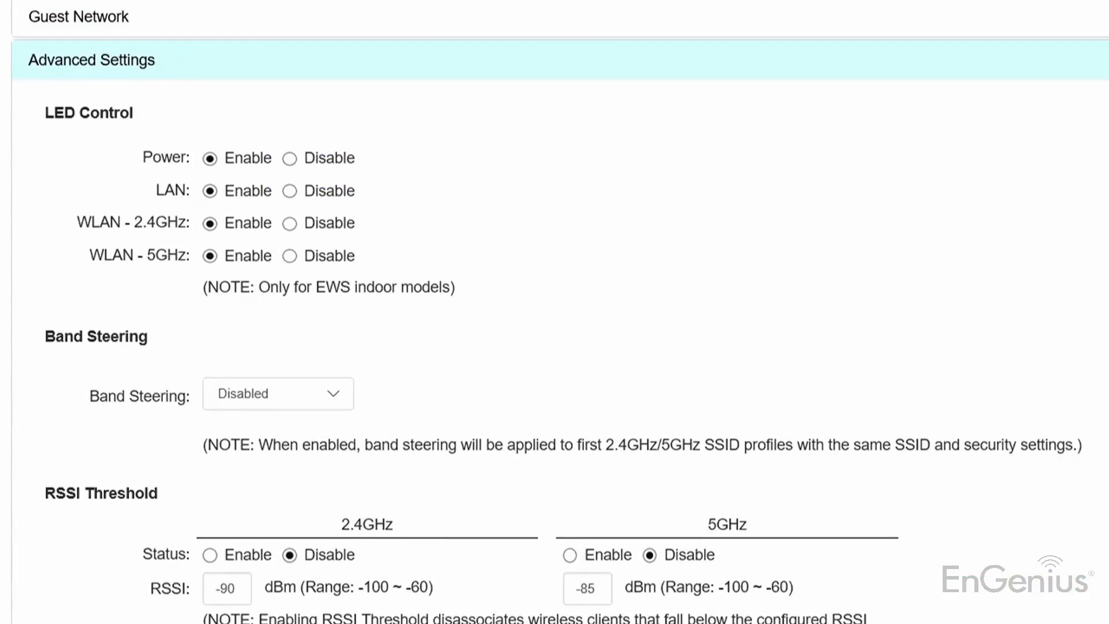
{"action": "scroll", "coordinate": [115, 421], "scroll_direction": "down", "scroll_amount": 5}
{"action": "left_click", "coordinate": [223, 553]}
{"action": "left_click", "coordinate": [260, 569]}
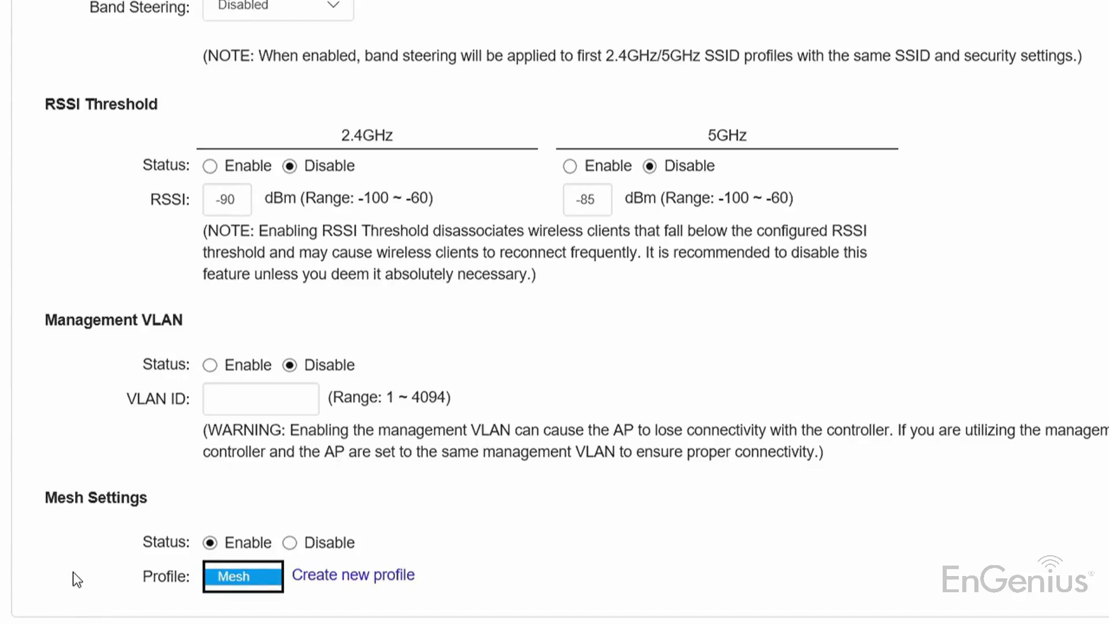
{"action": "left_click", "coordinate": [141, 579]}
Add both managed EWS330AP access points to the group's member list and apply the group configuration
{"action": "scroll", "coordinate": [139, 532], "scroll_direction": "up", "scroll_amount": 8}
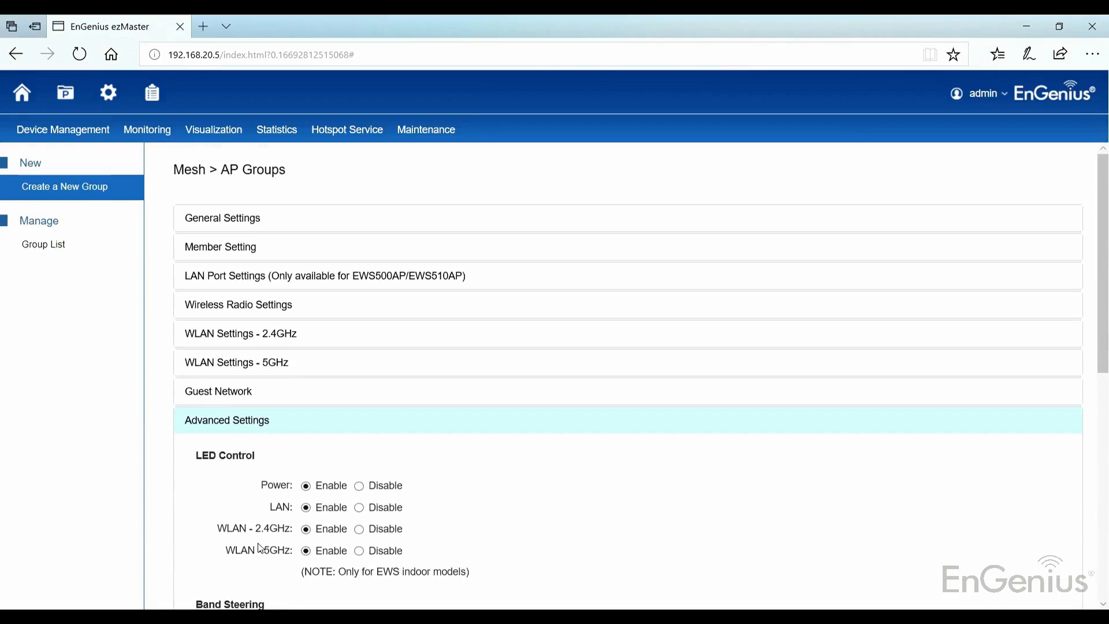
{"action": "left_click", "coordinate": [210, 242]}
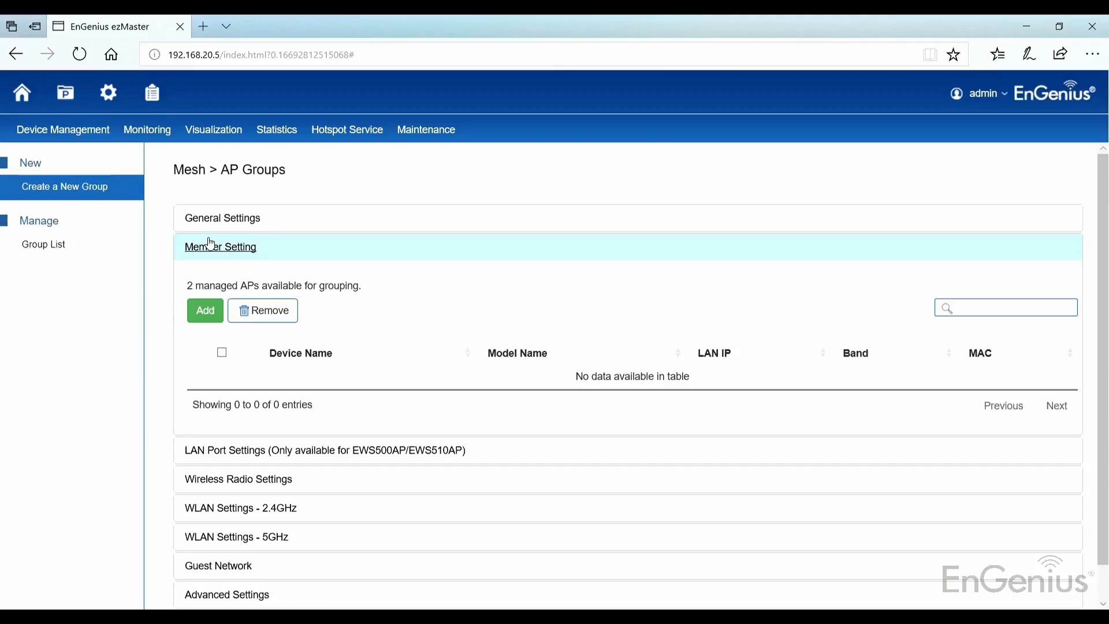
{"action": "left_click", "coordinate": [203, 310]}
{"action": "left_click", "coordinate": [805, 227]}
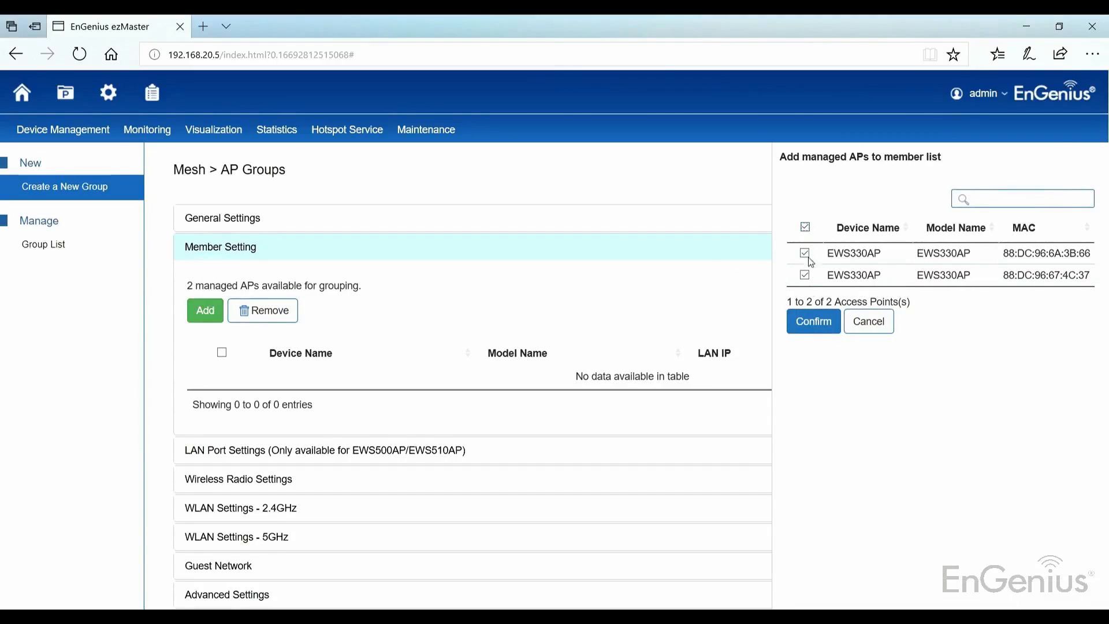
{"action": "left_click", "coordinate": [812, 321]}
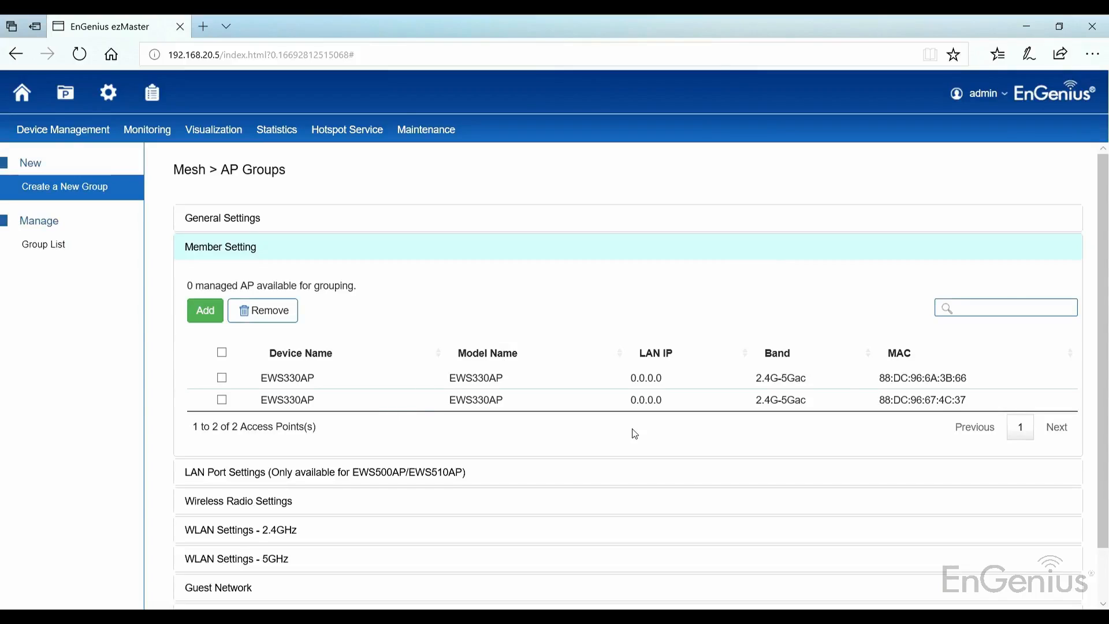
{"action": "scroll", "coordinate": [635, 434], "scroll_direction": "down", "scroll_amount": 1}
{"action": "left_click", "coordinate": [190, 598]}
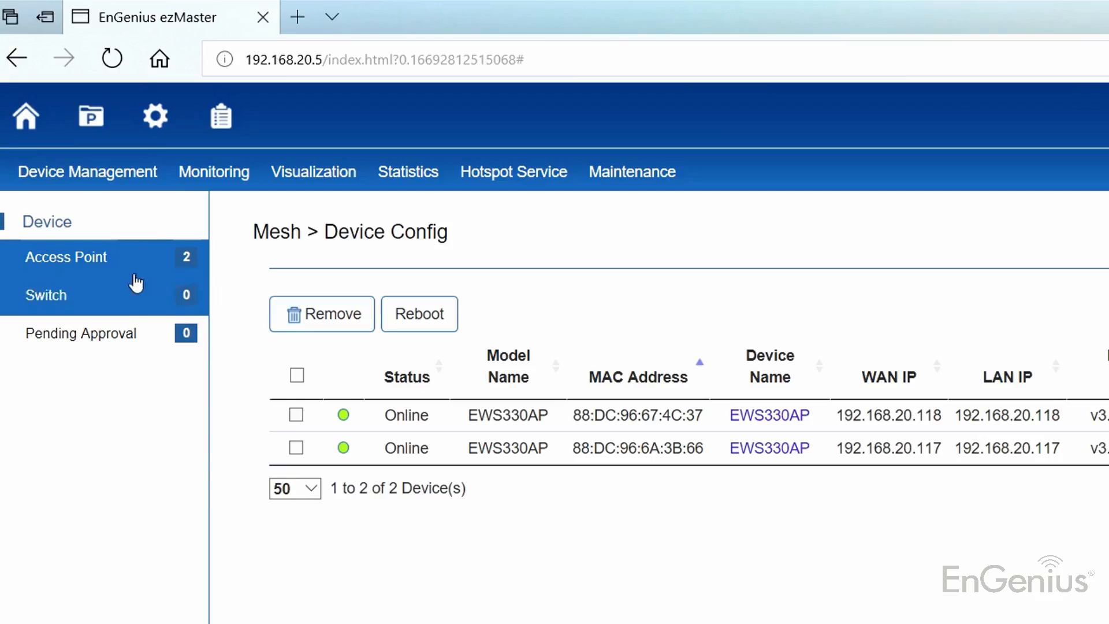
Display the mesh node list for the Mesh profile and review the node type of both access points
{"action": "mouse_move", "coordinate": [101, 137]}
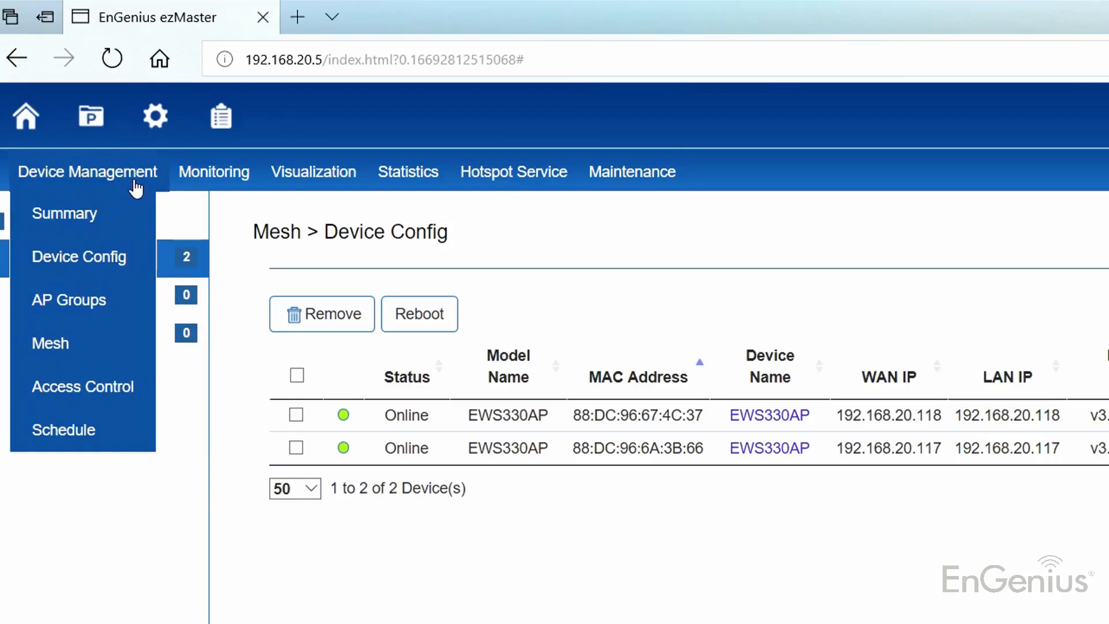
{"action": "left_click", "coordinate": [96, 353]}
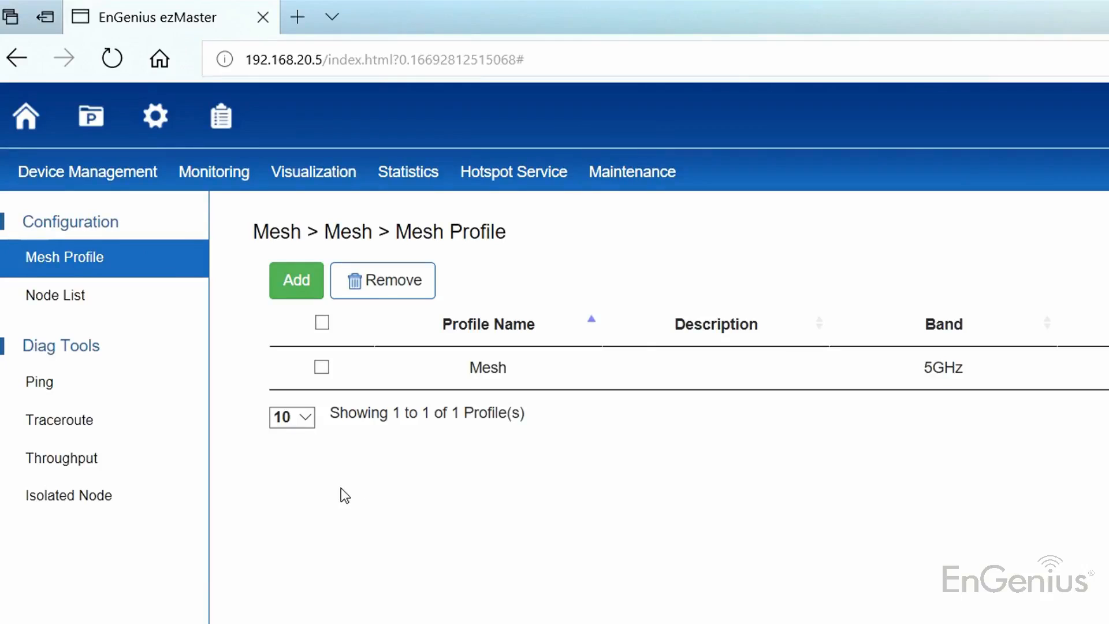
{"action": "left_click", "coordinate": [118, 296]}
{"action": "left_click", "coordinate": [385, 300]}
{"action": "left_click", "coordinate": [380, 318]}
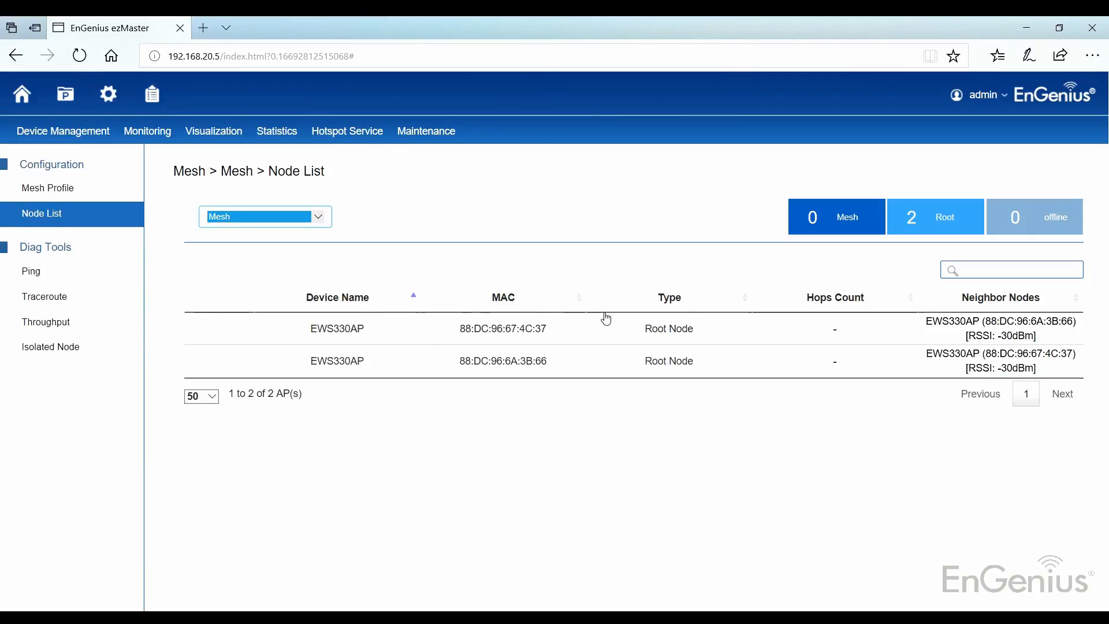
{"action": "left_click_drag", "start_coordinate": [636, 324], "coordinate": [711, 391]}
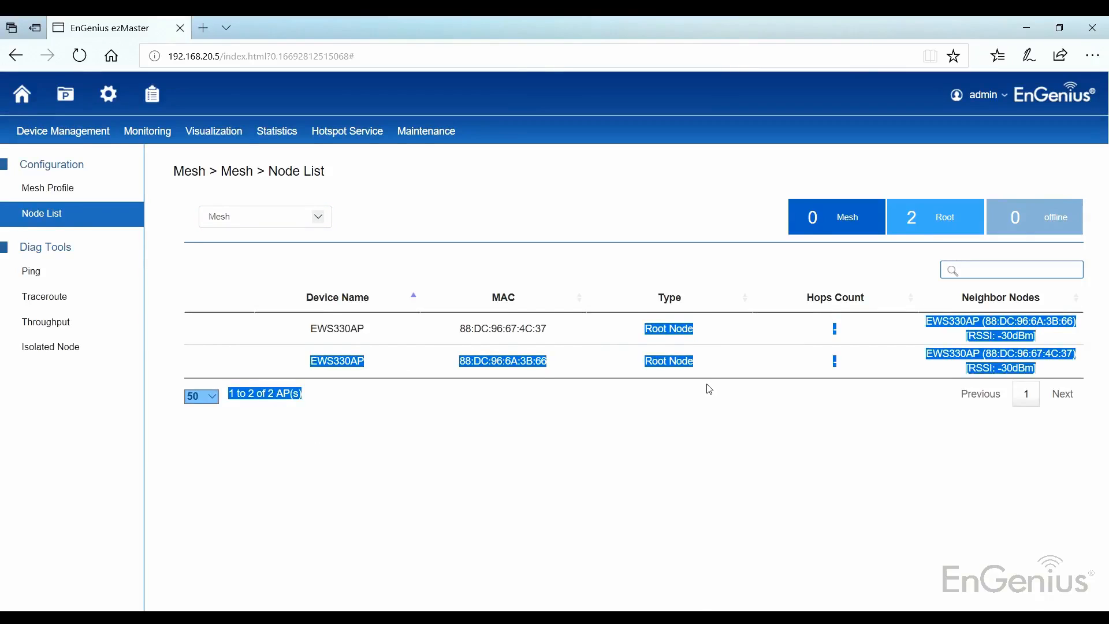
{"action": "left_click", "coordinate": [710, 390]}
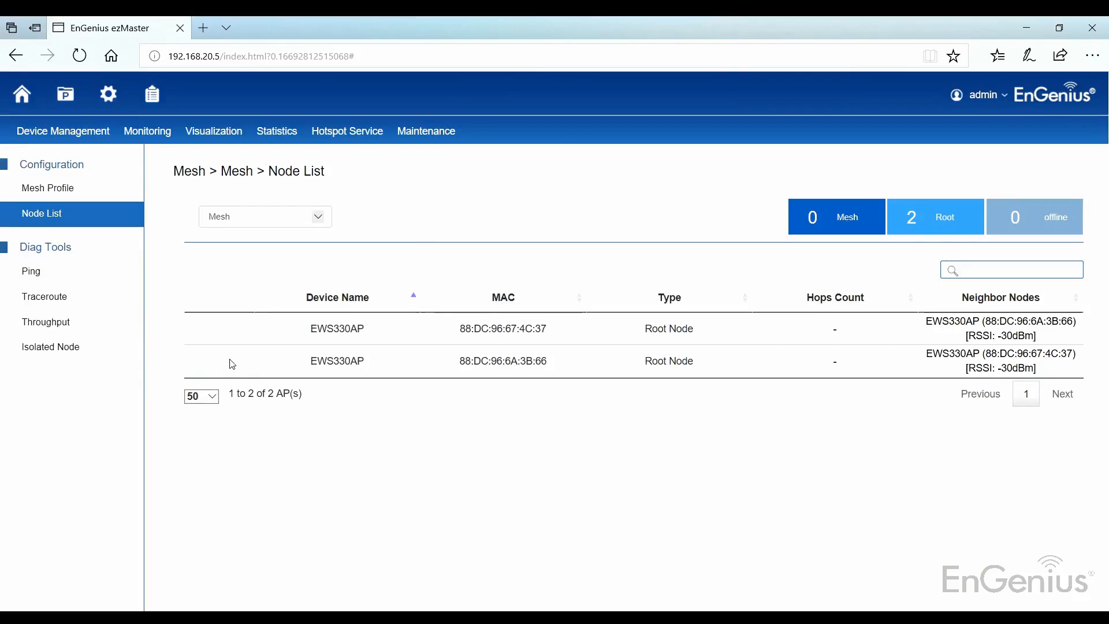
Ping access point 88:DC:96:67:4C:37 from 88:DC:96:6A:3B:66 with 4 pings, and test the throughput in the opposite direction
{"action": "left_click", "coordinate": [78, 274]}
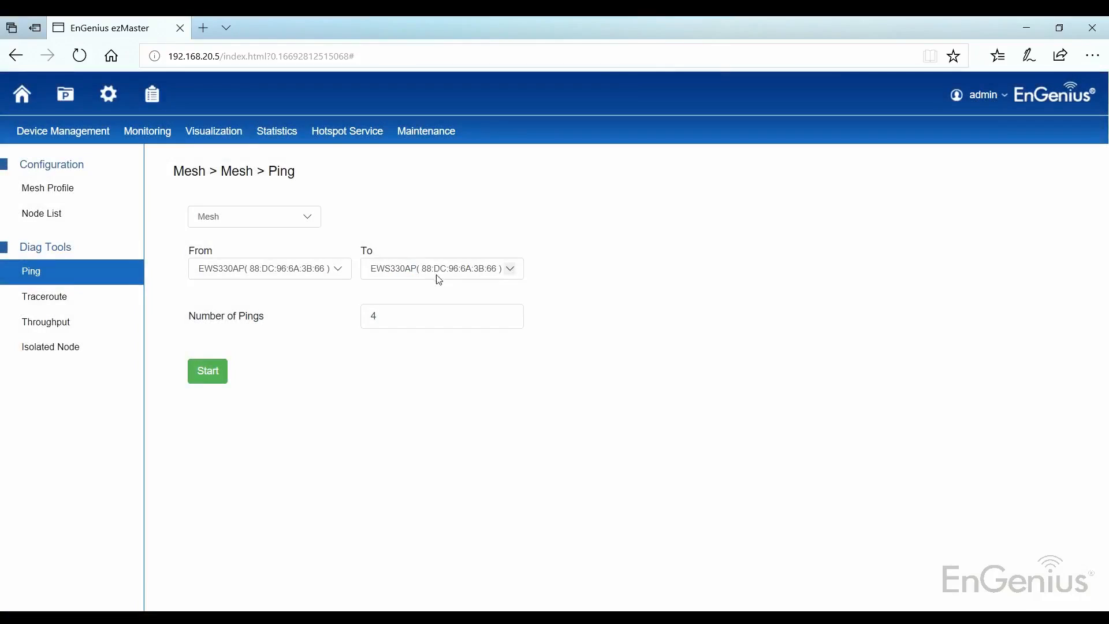
{"action": "left_click", "coordinate": [439, 271]}
{"action": "left_click", "coordinate": [439, 279]}
{"action": "left_click", "coordinate": [207, 381]}
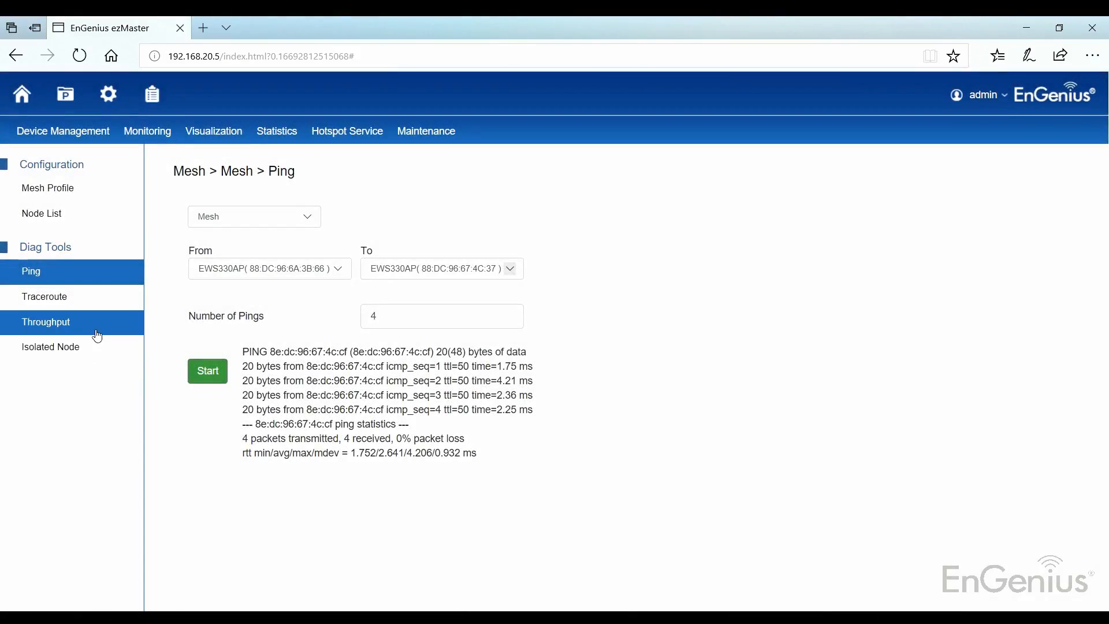
{"action": "left_click", "coordinate": [92, 322]}
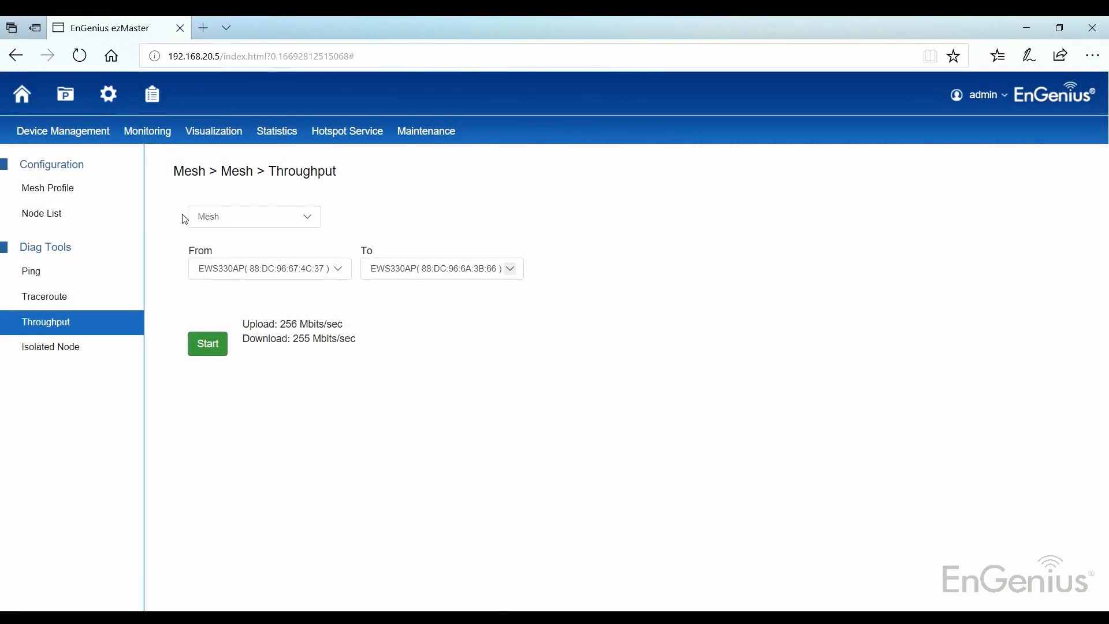
Visualize the mesh topology in Mesh View and inspect the details of both EWS330AP nodes
{"action": "mouse_move", "coordinate": [214, 131]}
{"action": "left_click", "coordinate": [219, 272]}
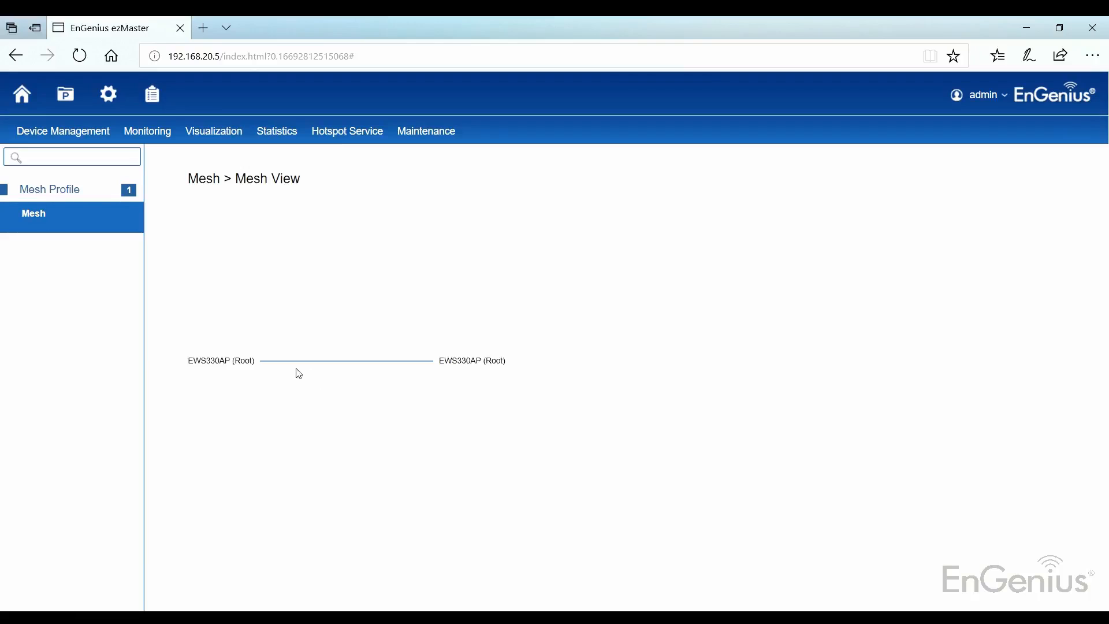
{"action": "mouse_move", "coordinate": [227, 363]}
{"action": "mouse_move", "coordinate": [488, 361]}
Return to the device configuration and refresh the access point list to check the status of both devices
{"action": "mouse_move", "coordinate": [93, 139]}
{"action": "left_click", "coordinate": [29, 188]}
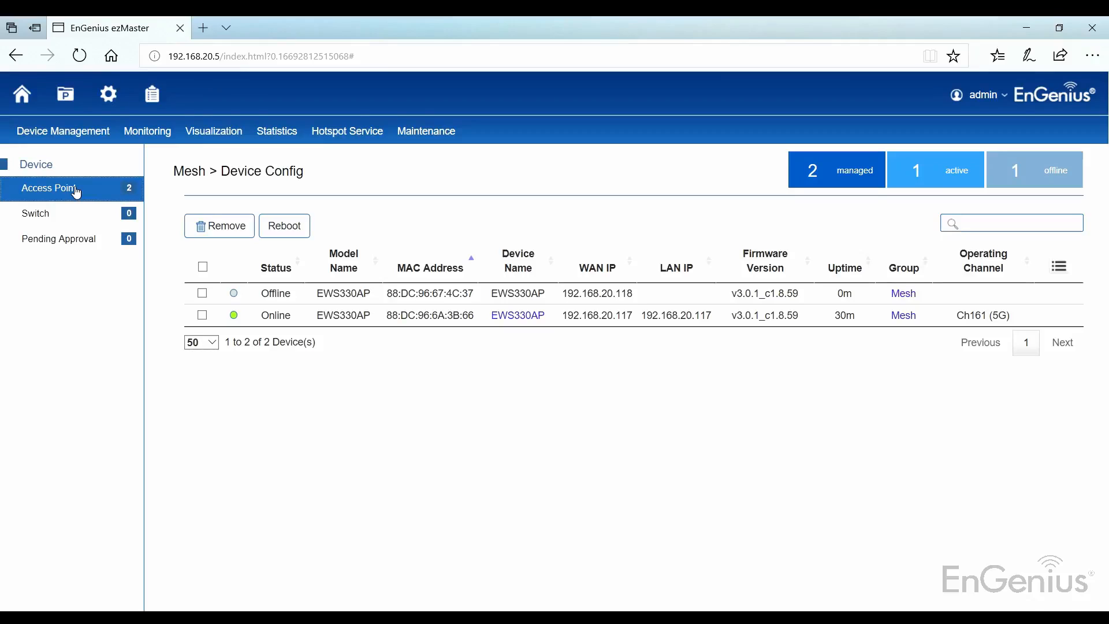
{"action": "left_click", "coordinate": [76, 191]}
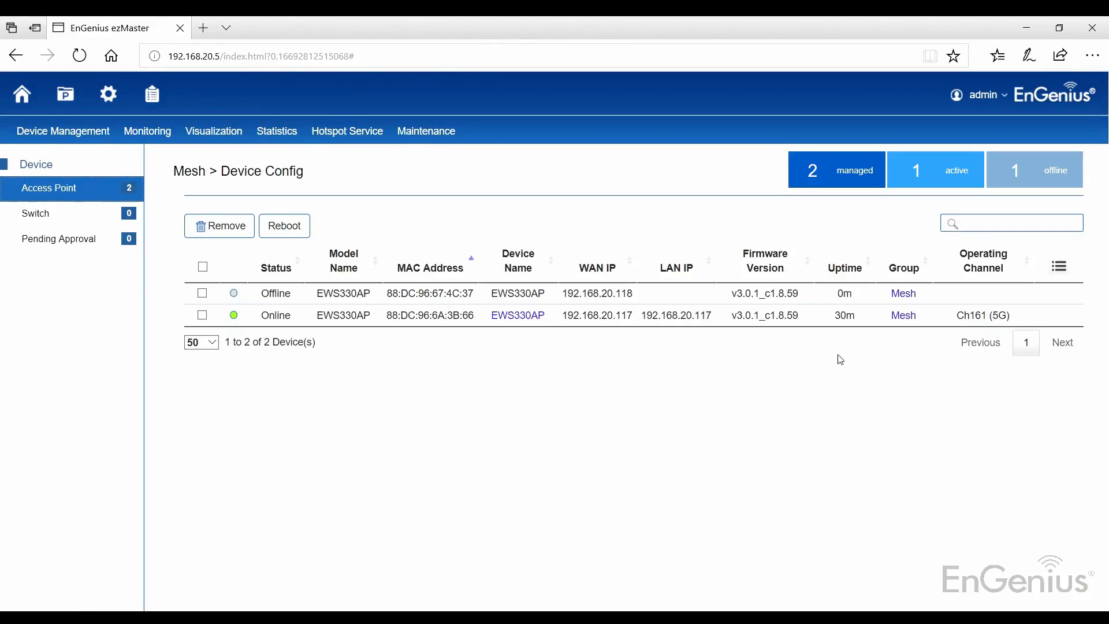
Check the mesh diagnostic tools for isolated nodes in the Mesh profile
{"action": "mouse_move", "coordinate": [66, 138]}
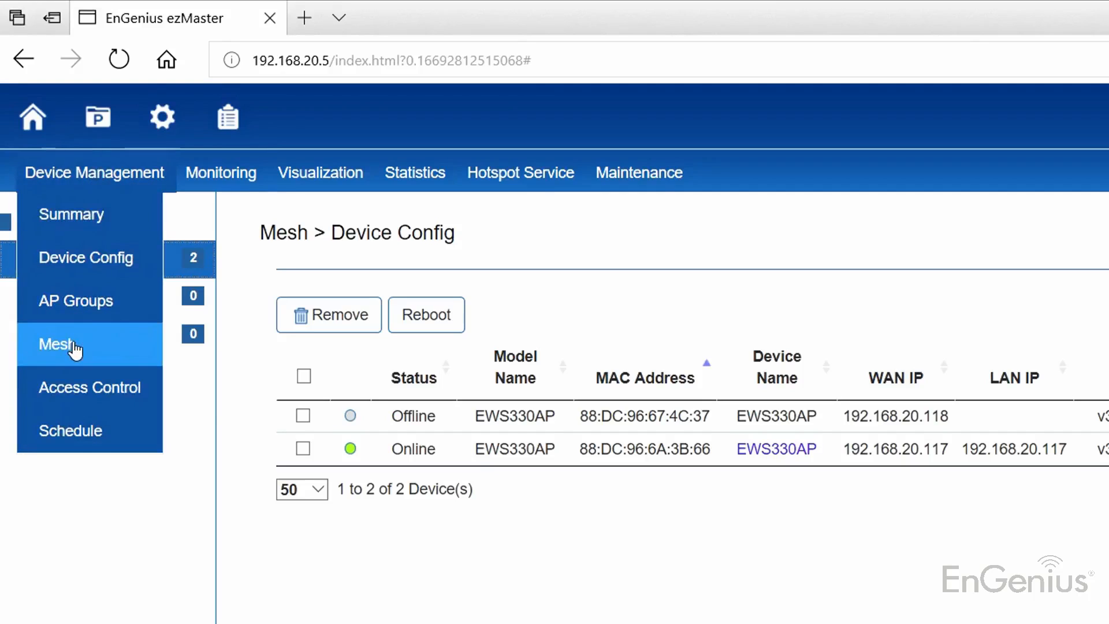
{"action": "left_click", "coordinate": [74, 350]}
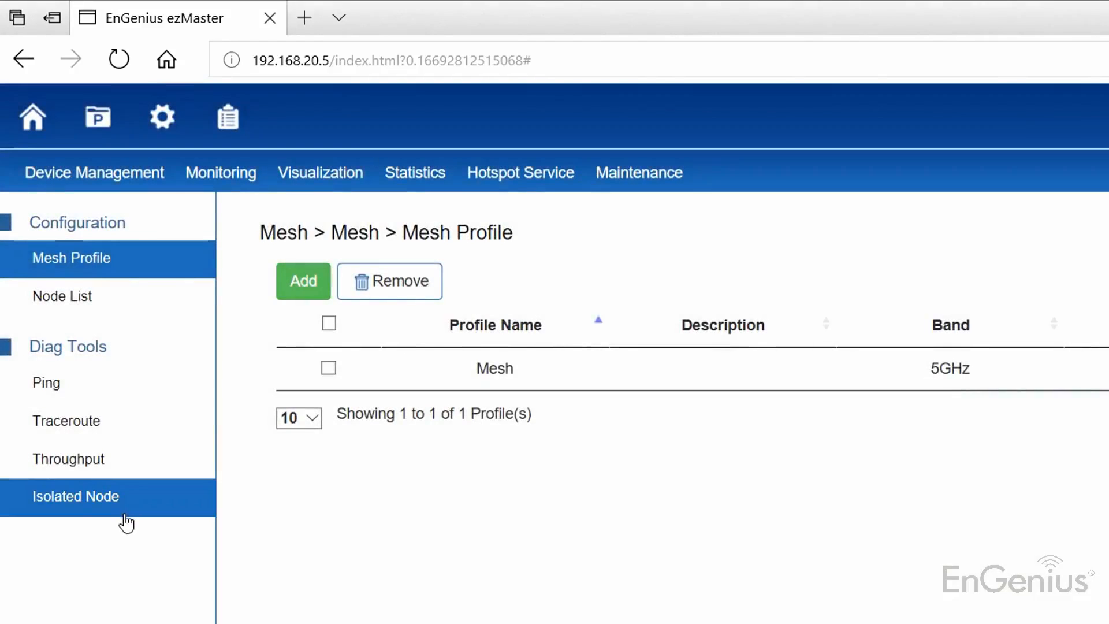
{"action": "left_click", "coordinate": [124, 520]}
{"action": "left_click", "coordinate": [411, 315]}
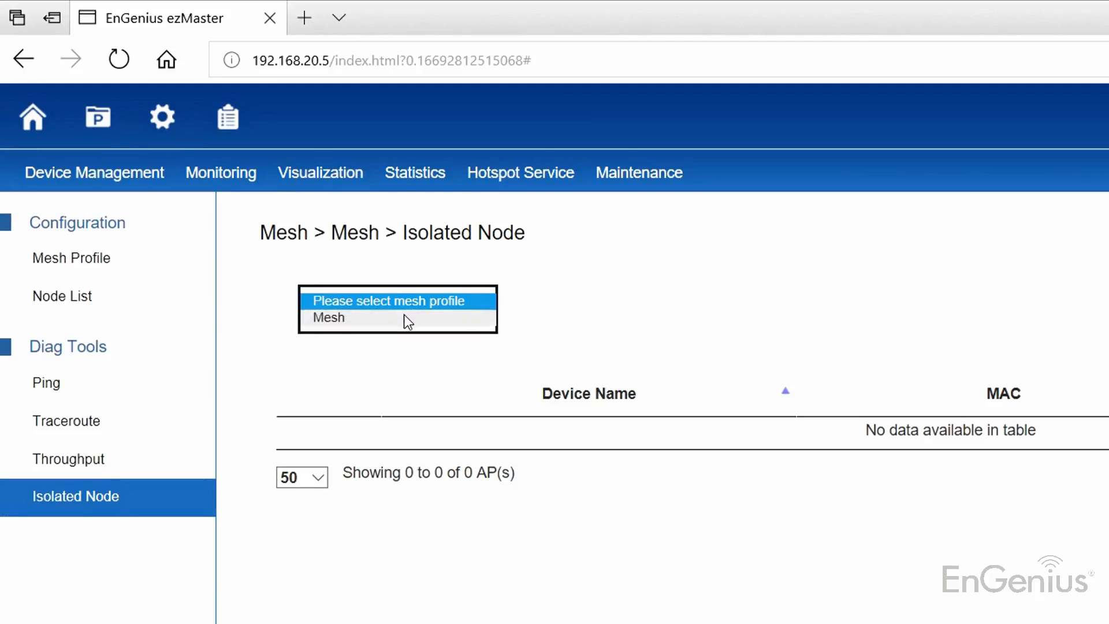
{"action": "left_click", "coordinate": [404, 318]}
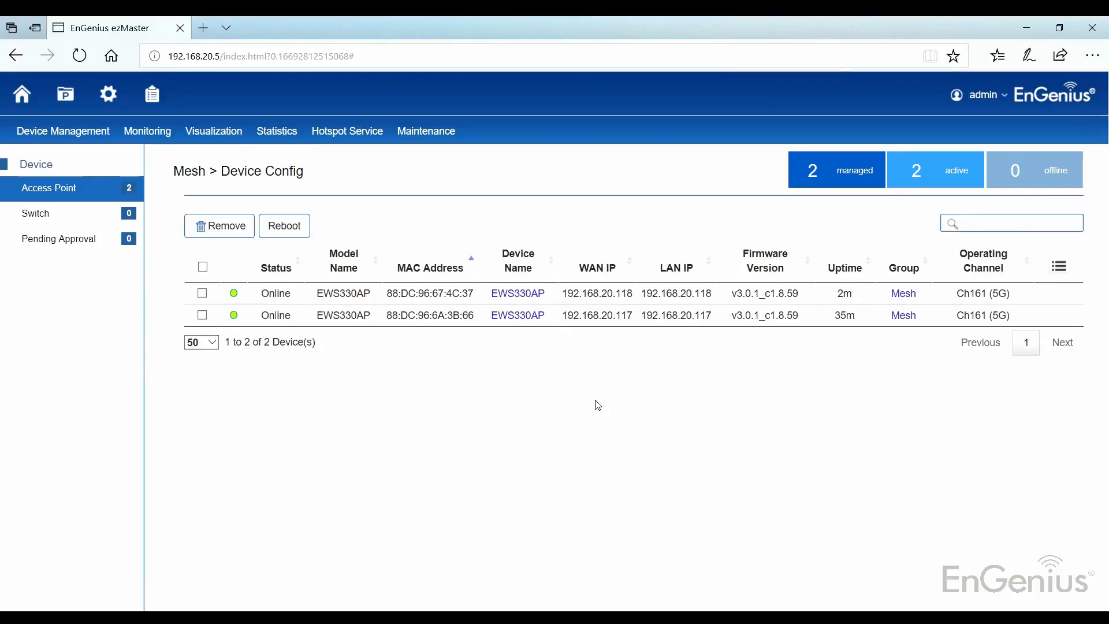
Reload the node list for the Mesh profile and examine the type and hop count of access point 88:DC:96:67:4C:37
{"action": "mouse_move", "coordinate": [58, 132]}
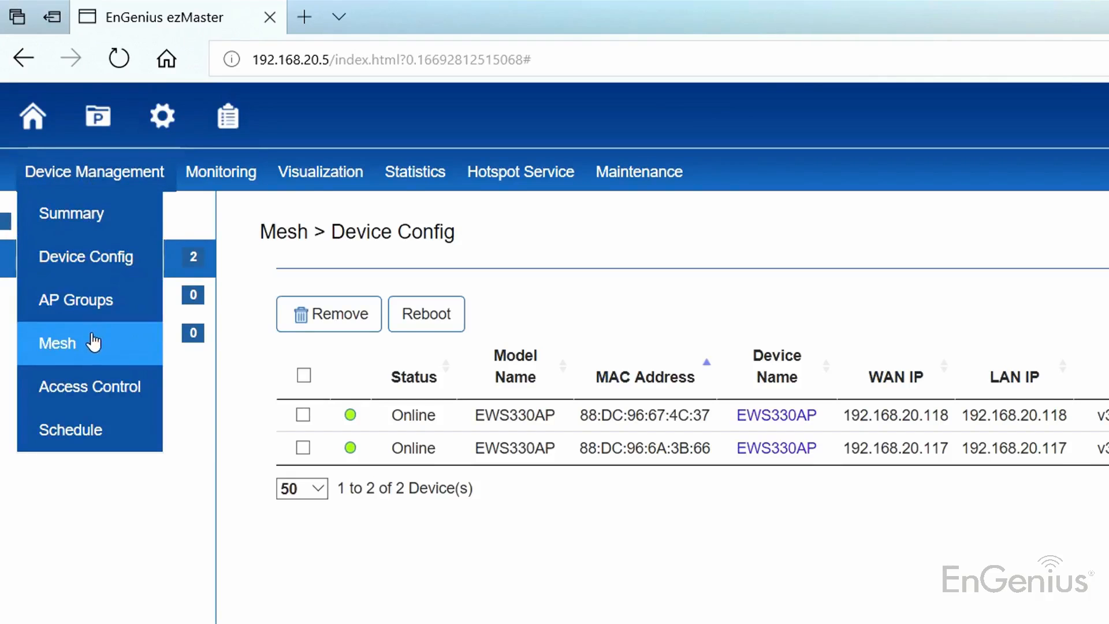
{"action": "left_click", "coordinate": [93, 342]}
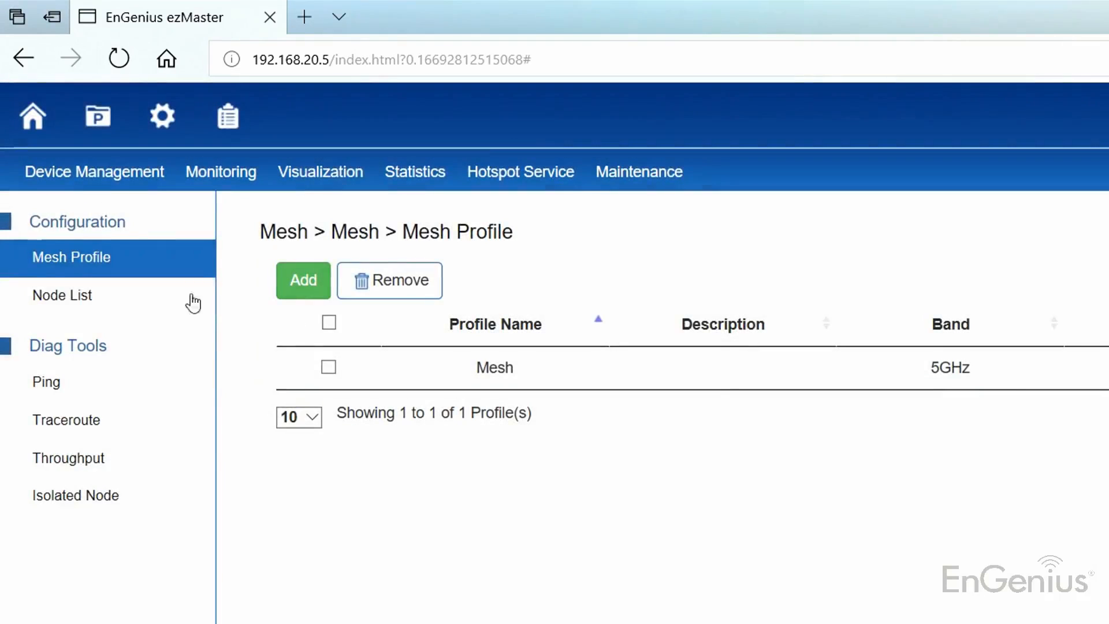
{"action": "left_click", "coordinate": [135, 301]}
{"action": "left_click", "coordinate": [418, 297]}
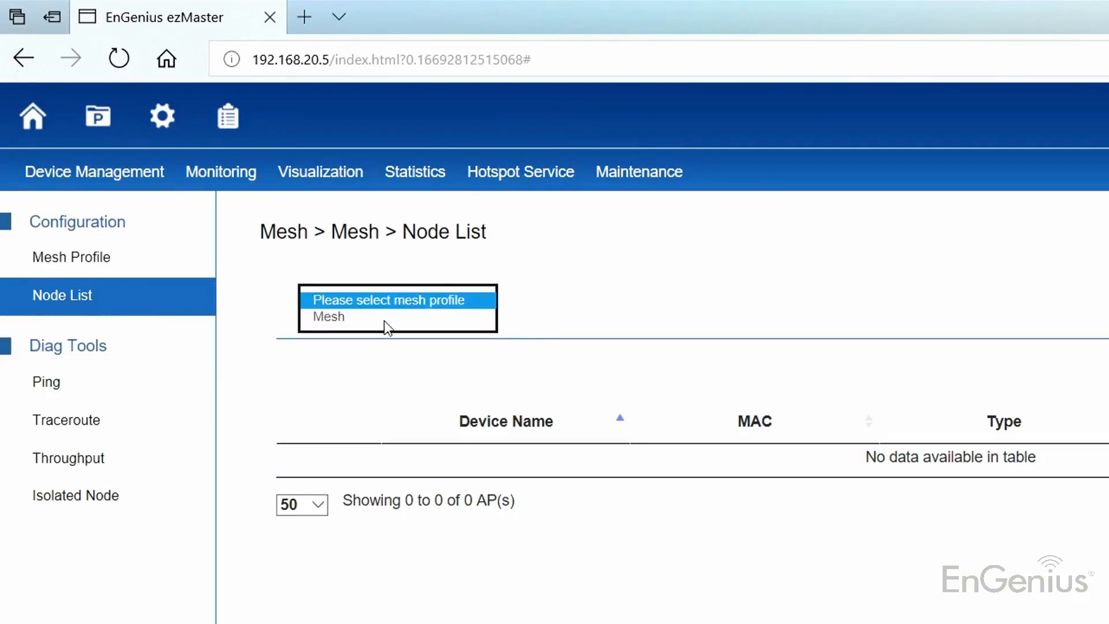
{"action": "left_click", "coordinate": [384, 320]}
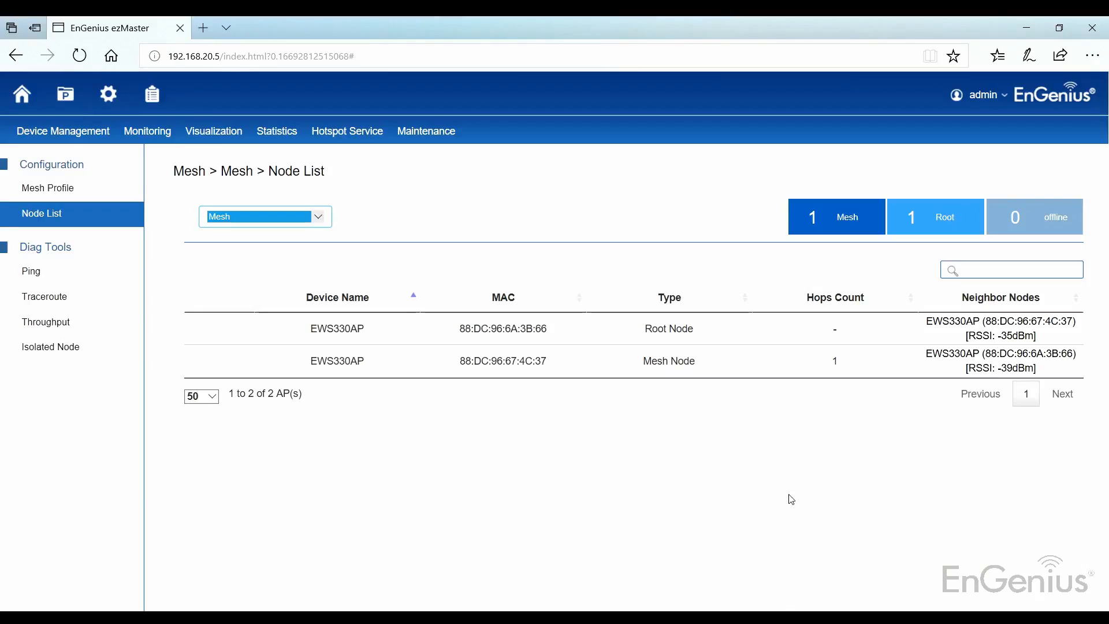
{"action": "left_click_drag", "start_coordinate": [837, 362], "coordinate": [633, 367]}
{"action": "left_click", "coordinate": [722, 476]}
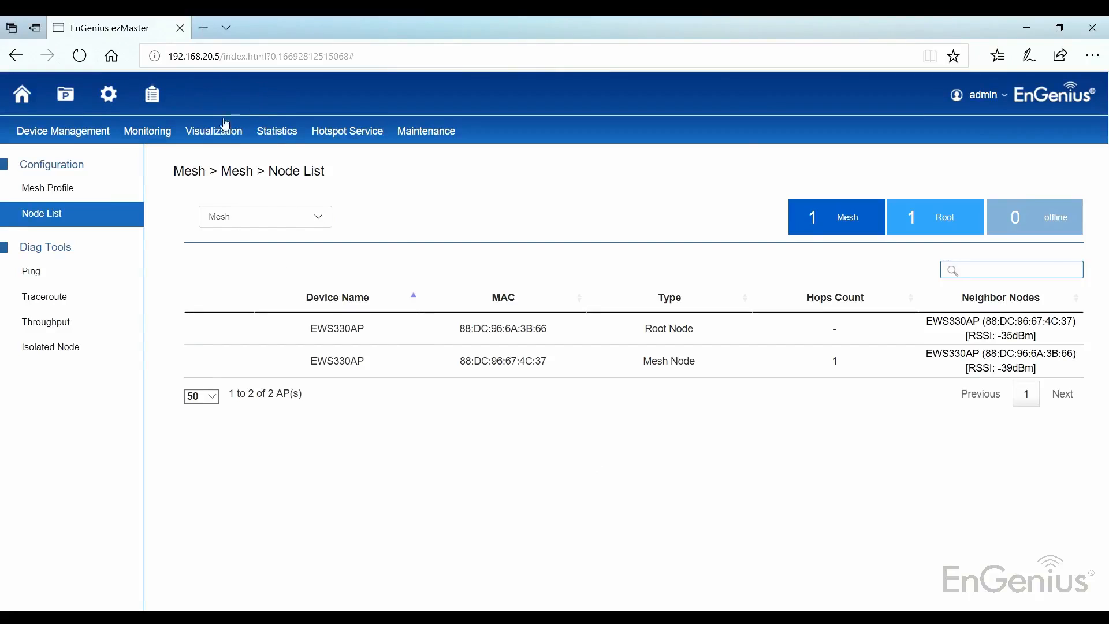
Reopen Mesh View and inspect the details of the non-root and root EWS330AP nodes
{"action": "mouse_move", "coordinate": [234, 131]}
{"action": "left_click", "coordinate": [226, 274]}
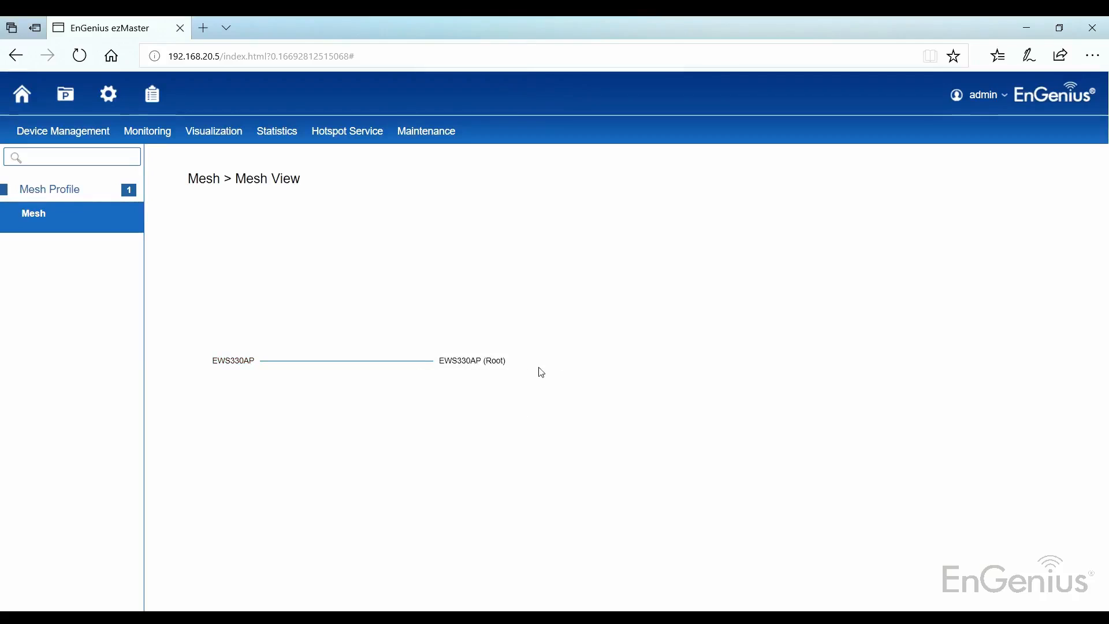
{"action": "mouse_move", "coordinate": [224, 368]}
{"action": "mouse_move", "coordinate": [498, 361]}
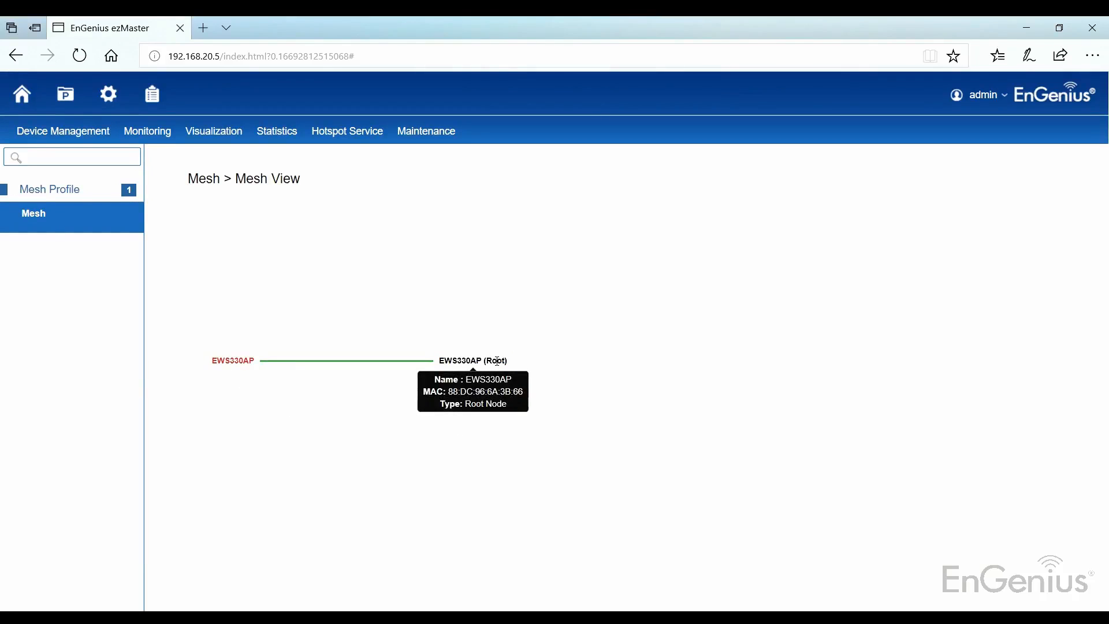